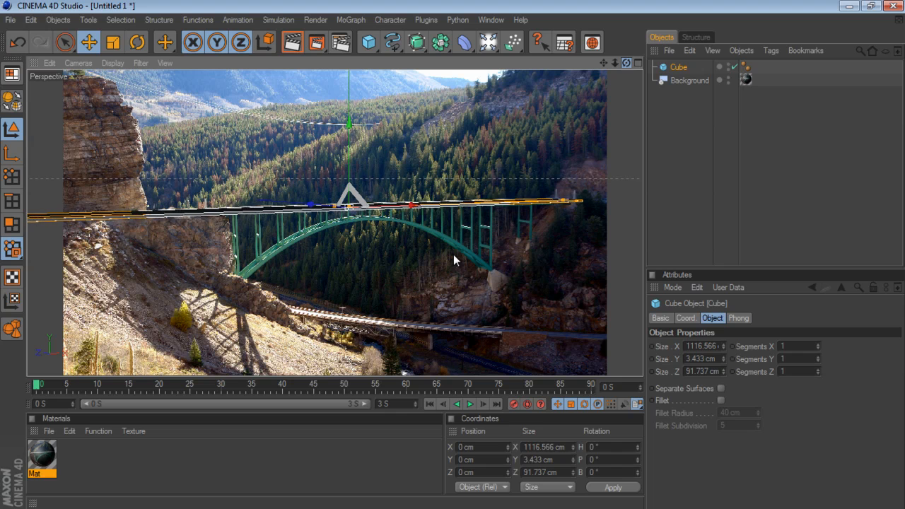
- Orbit the perspective view until the flat deck cube lines up with the bridge deck in the background photo
alt+drag(453, 255, 453, 256)
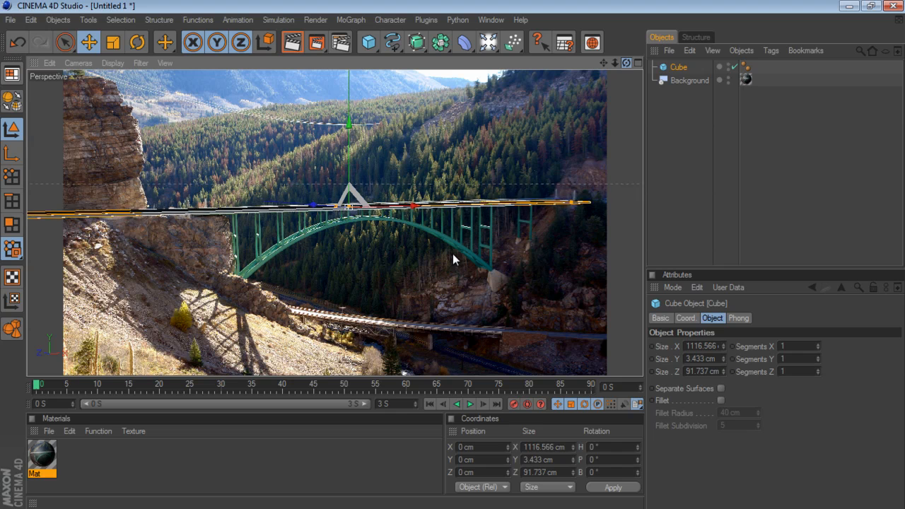
alt+drag(453, 260, 453, 260)
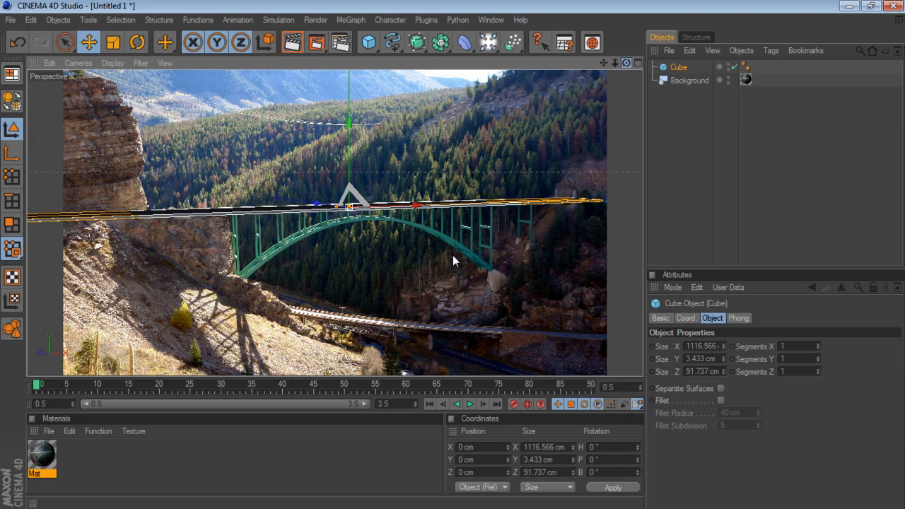
alt+drag(453, 260, 454, 260)
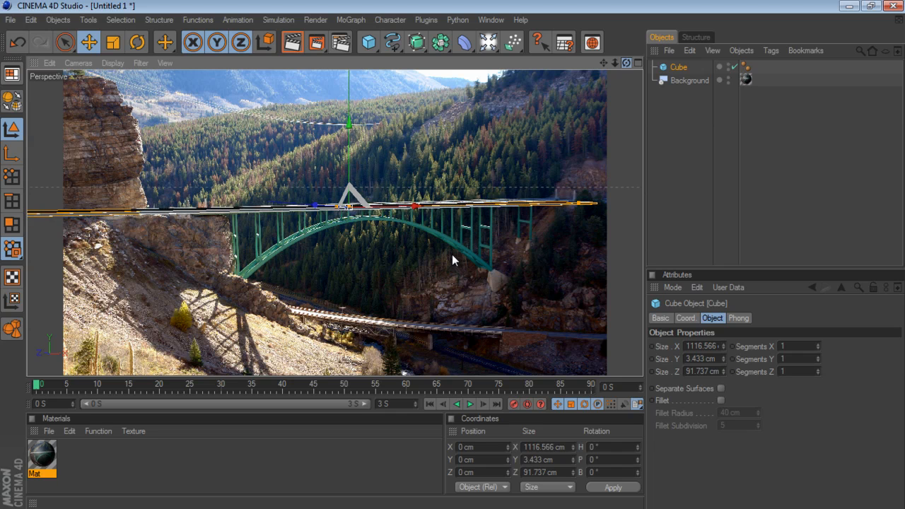
click(688, 116)
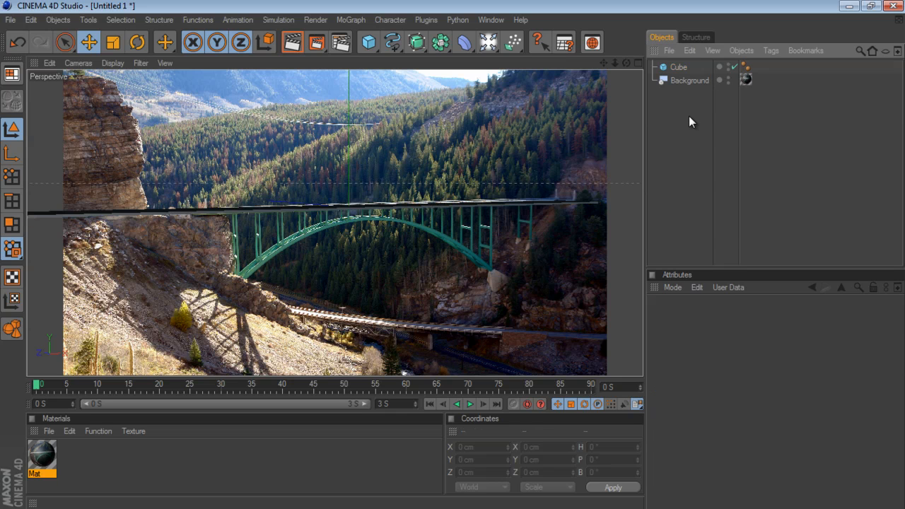
- Try the X-Ray display on the deck cube and switch it off again
right_click(679, 69)
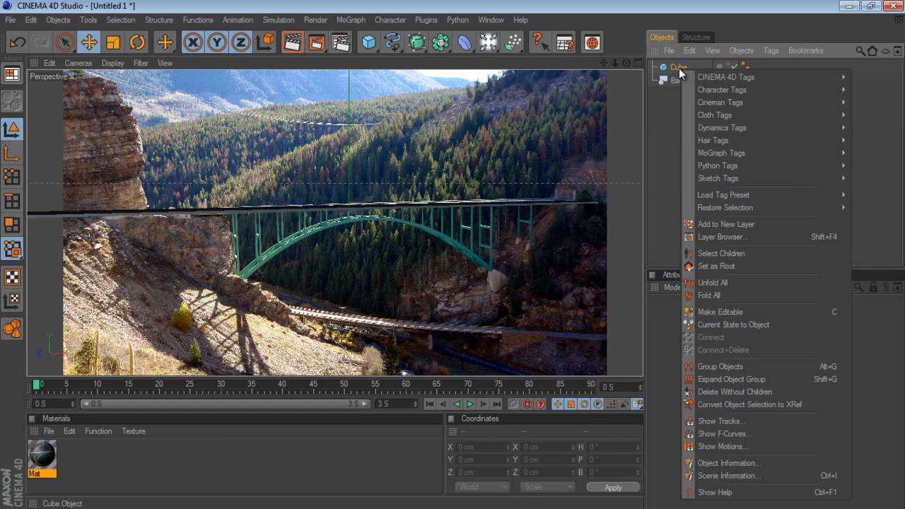
click(677, 67)
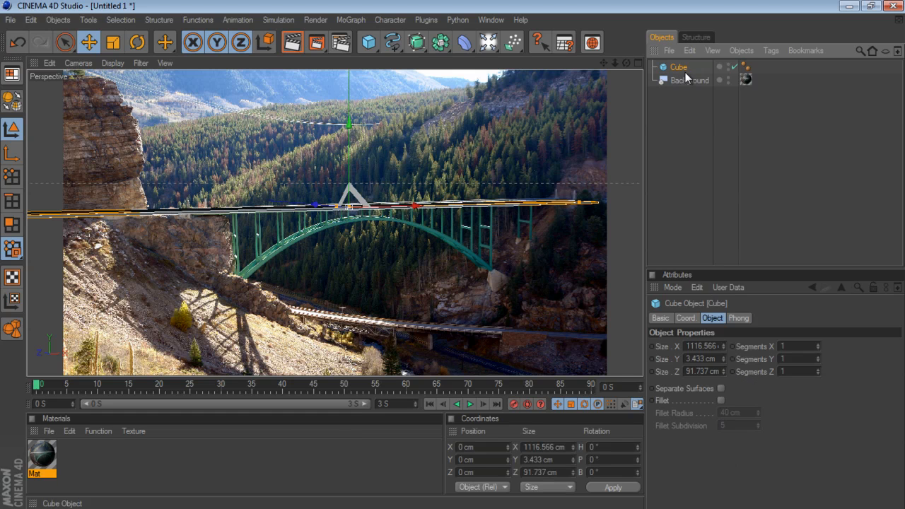
click(664, 319)
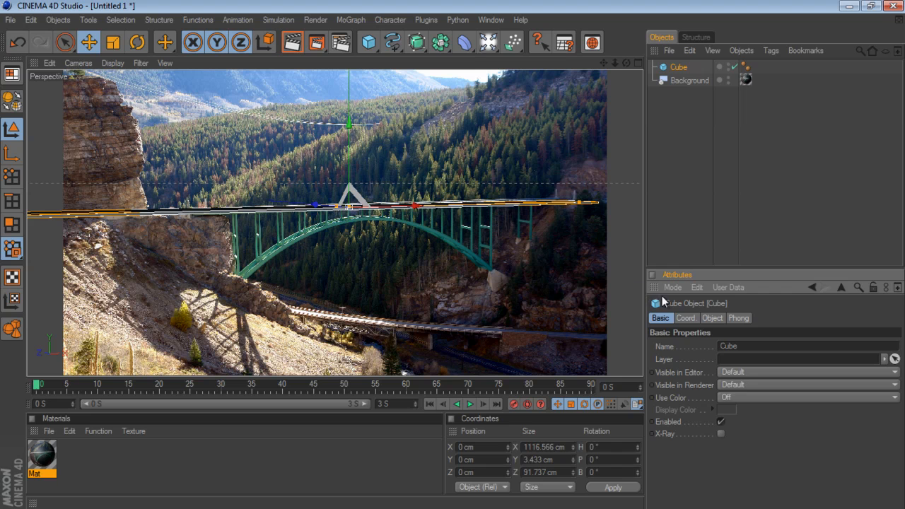
click(676, 196)
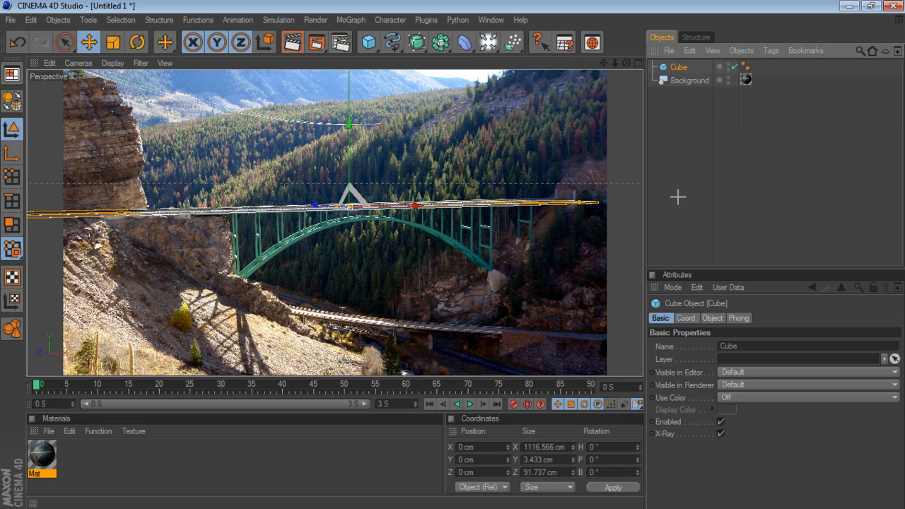
click(677, 67)
click(720, 434)
click(672, 214)
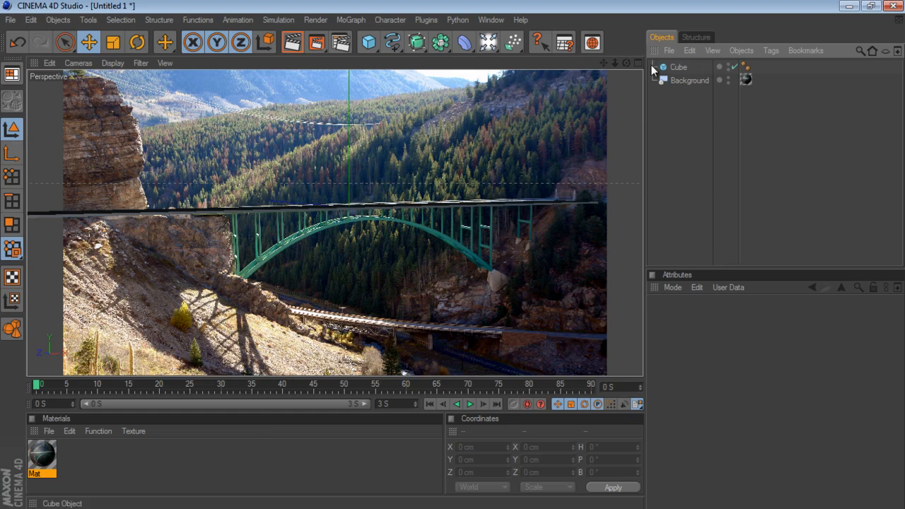
- Fine-tune the perspective by panning and orbiting so the deck cube closely covers the photographed bridge deck
drag(452, 254, 452, 260)
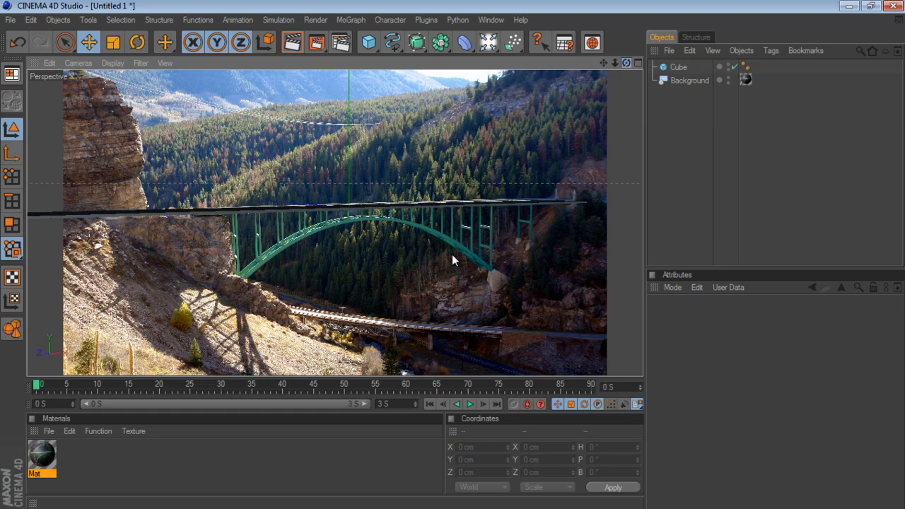
drag(603, 63, 454, 256)
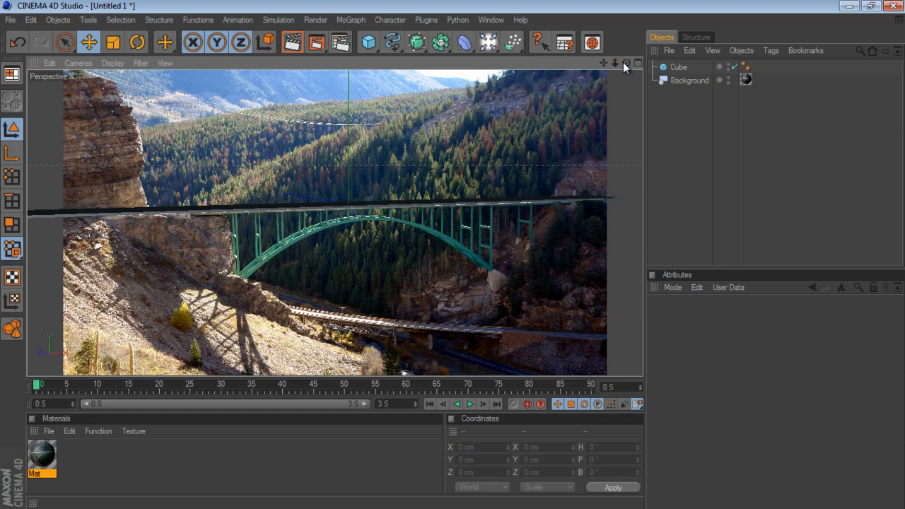
drag(602, 61, 453, 255)
drag(624, 63, 452, 260)
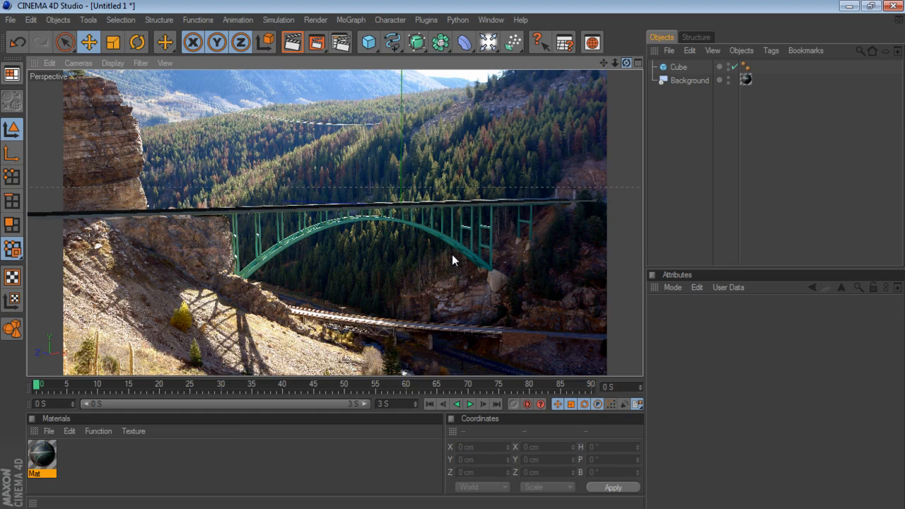
drag(606, 63, 453, 255)
drag(604, 63, 452, 260)
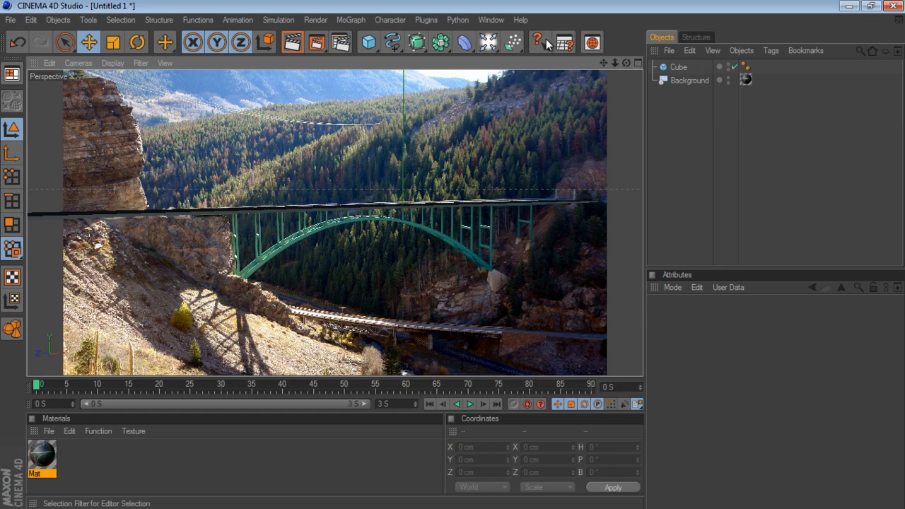
- Add a camera matching the current perspective and lock it with a Protection tag
drag(487, 41, 552, 131)
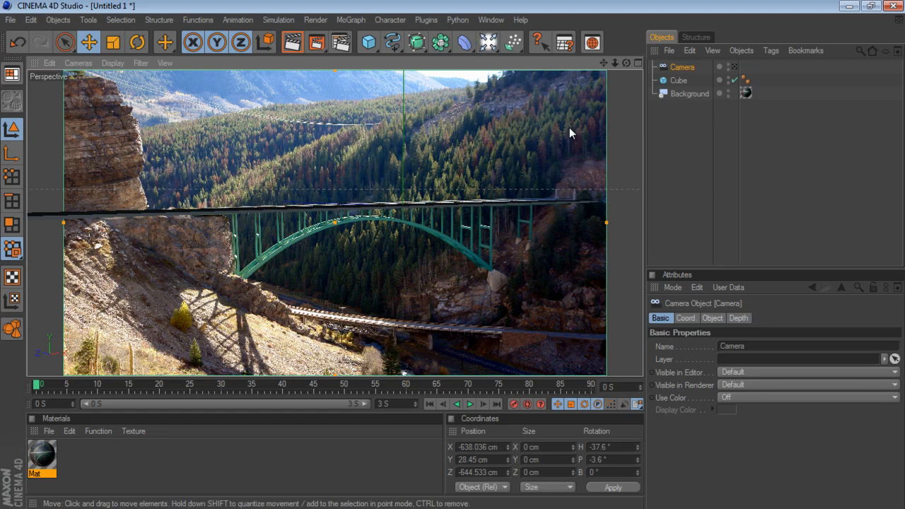
right_click(686, 66)
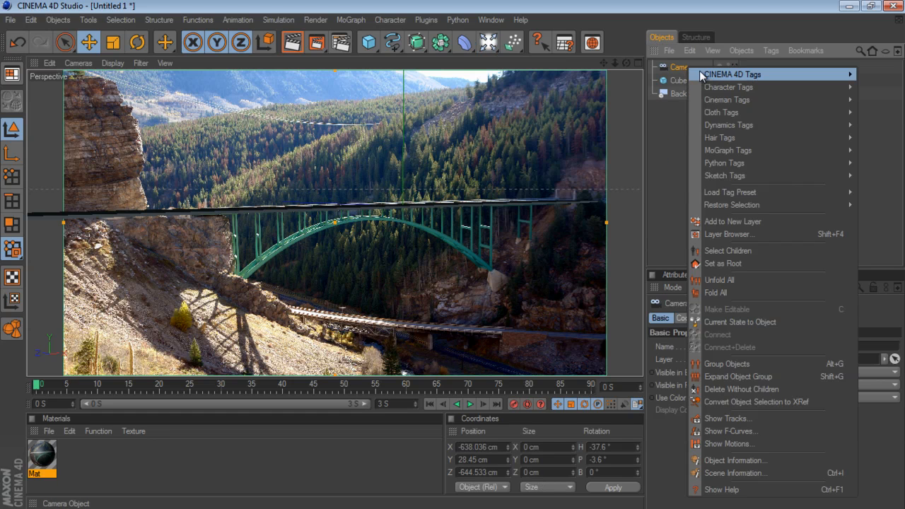
mouse_move(709, 73)
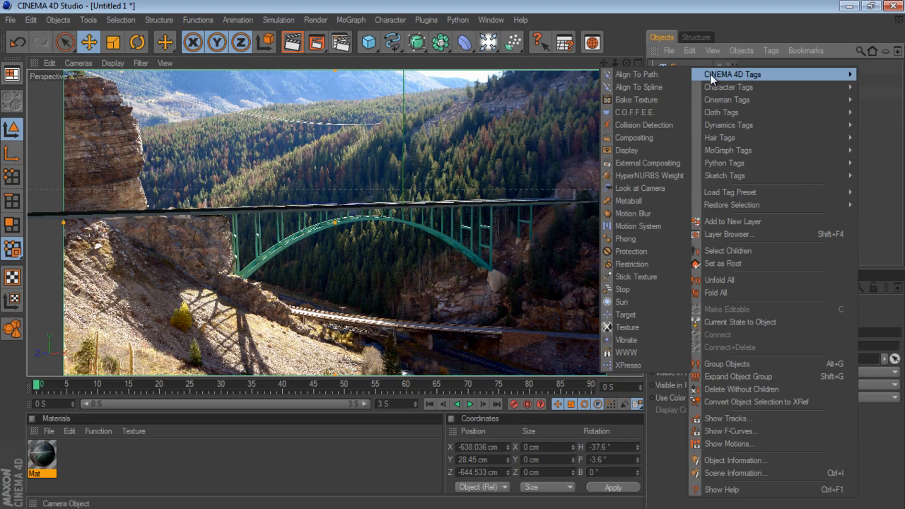
click(645, 251)
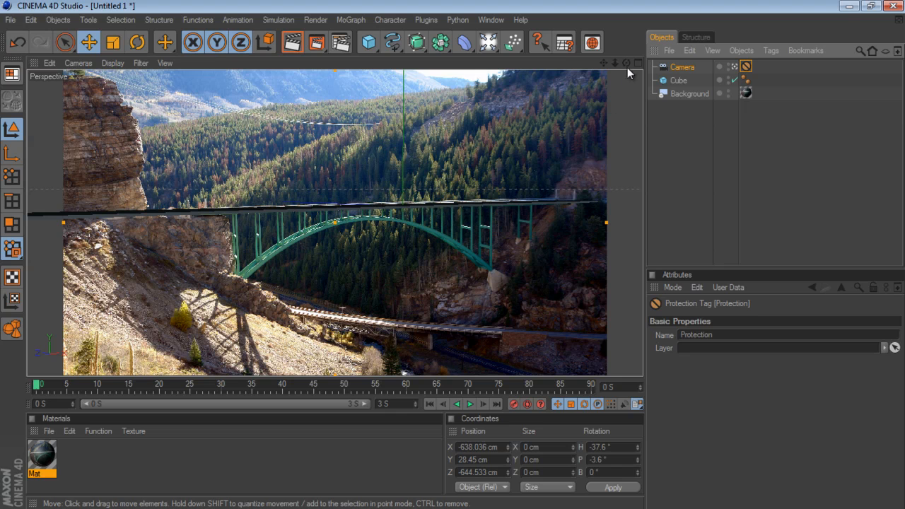
- Try to orbit the view to check the camera lock, and pick the deck cube to inspect its outline
drag(627, 67, 445, 268)
drag(632, 62, 456, 258)
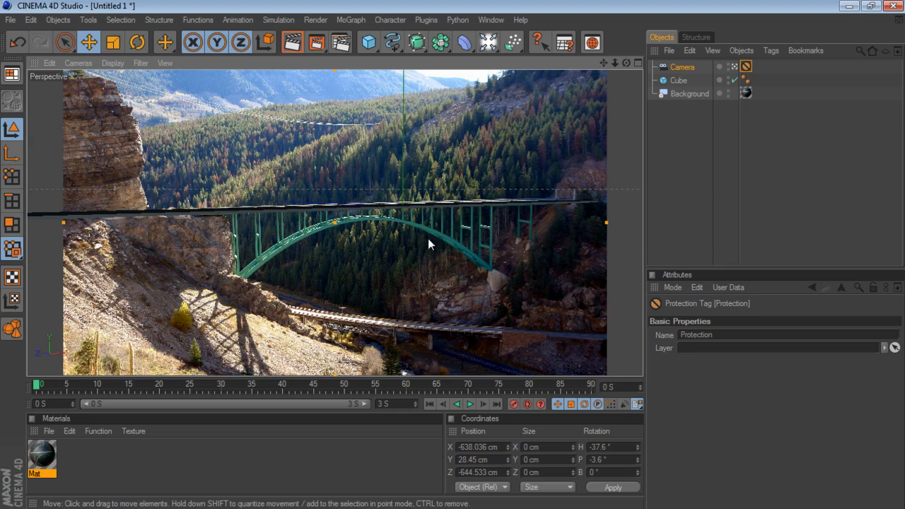
click(351, 213)
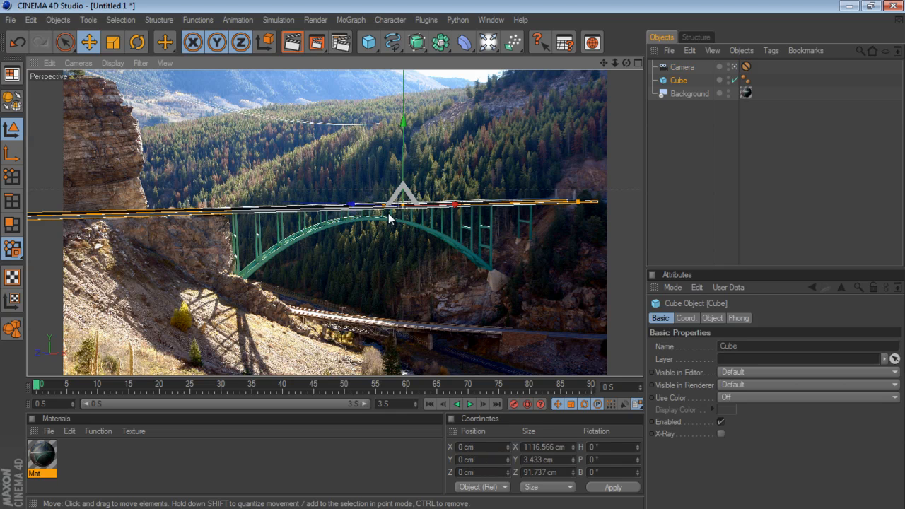
click(672, 139)
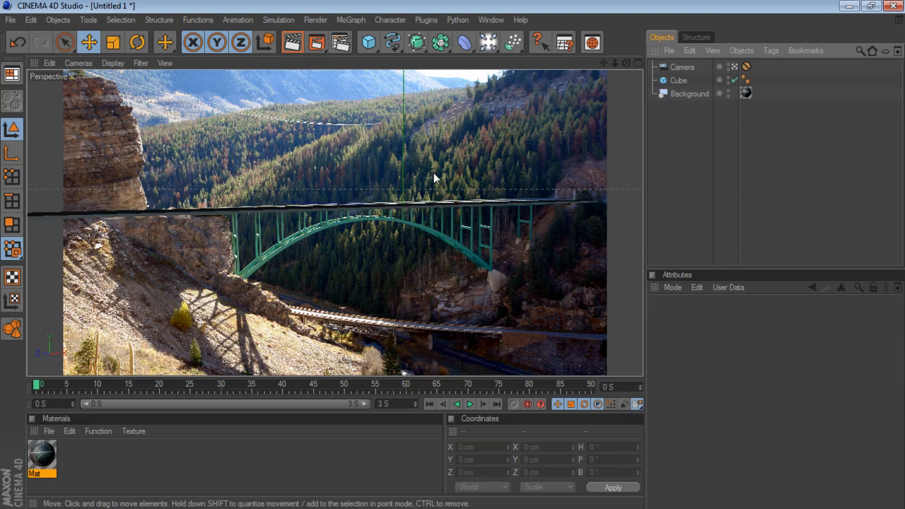
- Add a cube, shape it into a post about 5 × 36 × 4 cm, and place it under the deck on a pillar near the arch's left end
click(369, 45)
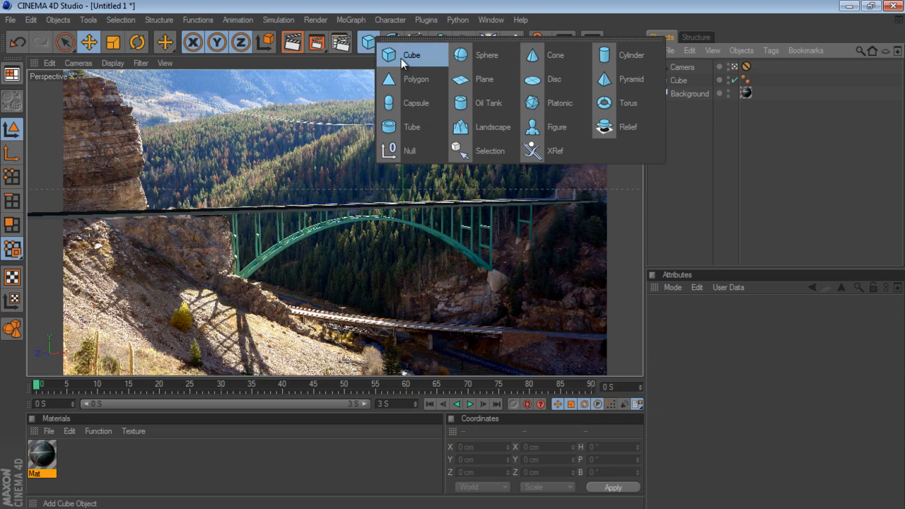
click(401, 57)
drag(442, 204, 457, 257)
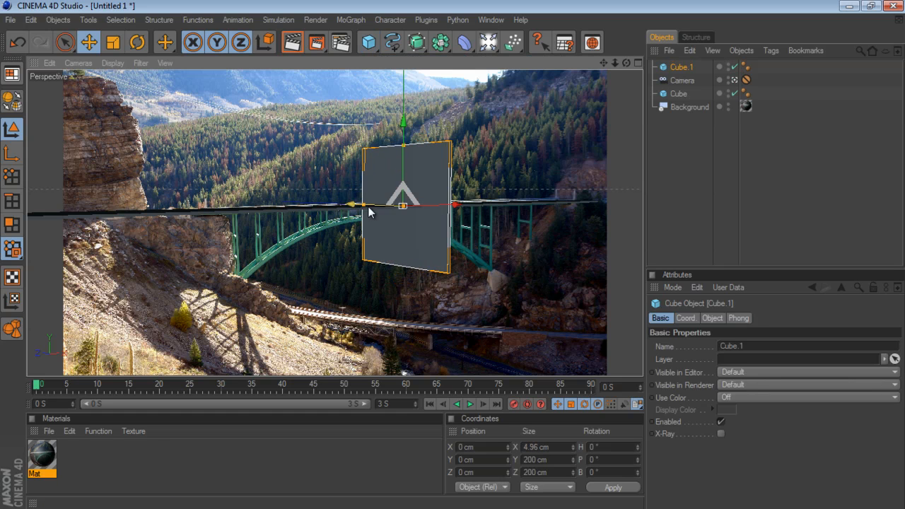
drag(364, 207, 455, 259)
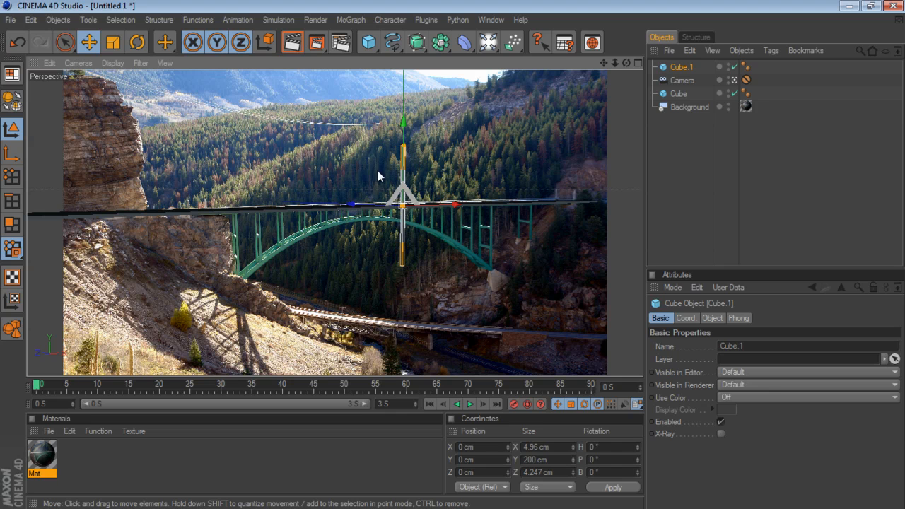
drag(400, 154, 453, 257)
drag(457, 204, 455, 257)
drag(260, 122, 454, 257)
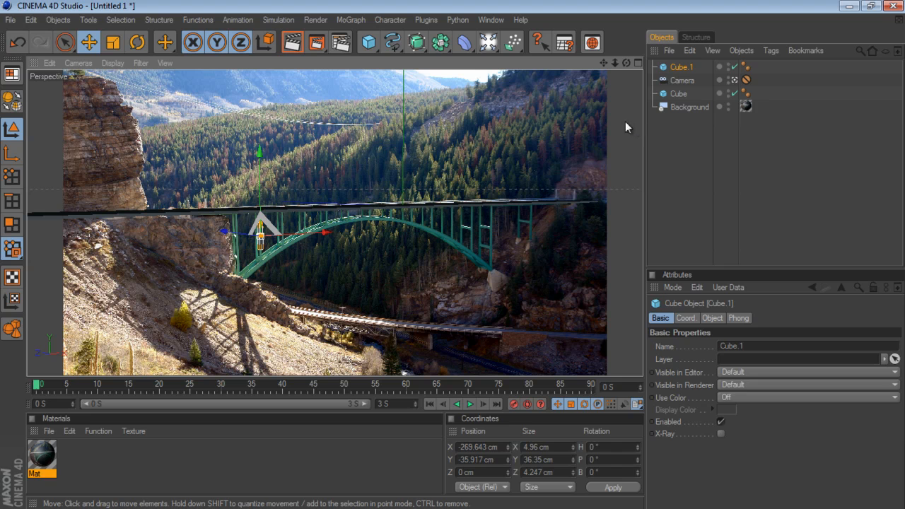
- Add a plane and rotate it upright to a pitch of about 89°
click(368, 43)
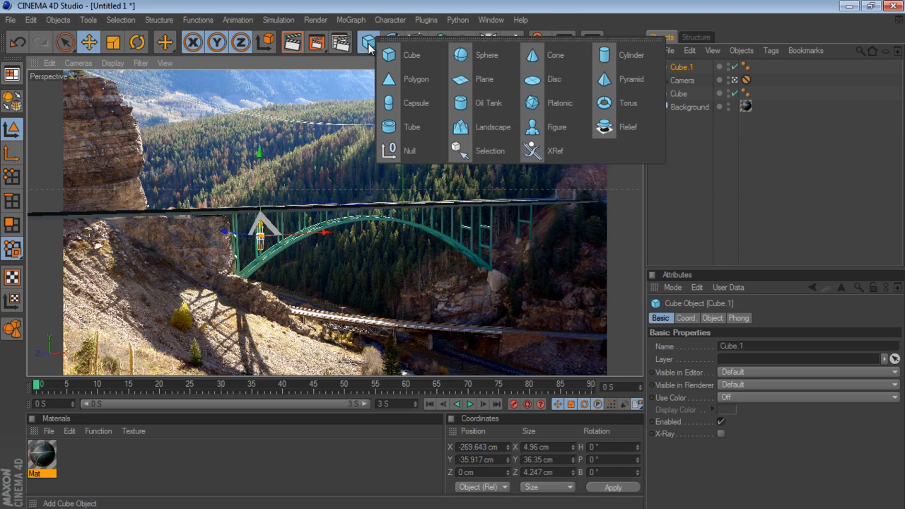
click(489, 82)
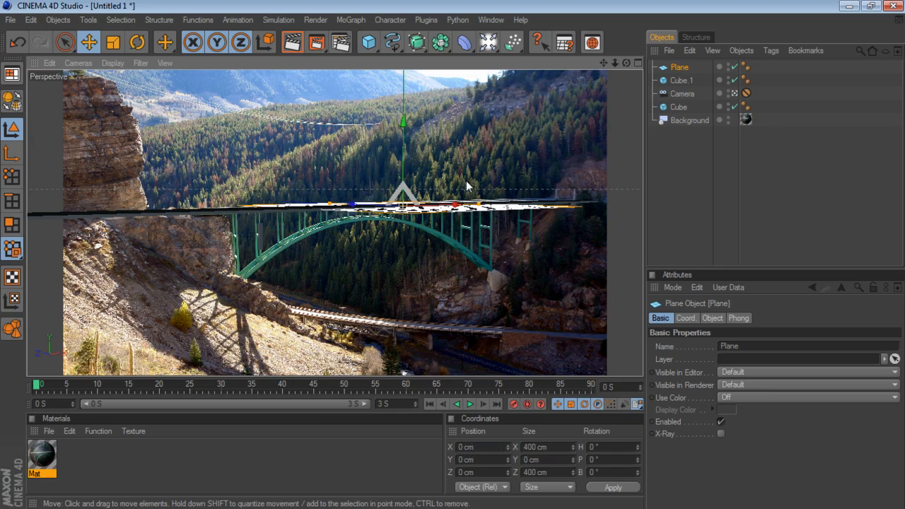
key(r)
drag(425, 208, 417, 247)
key(space)
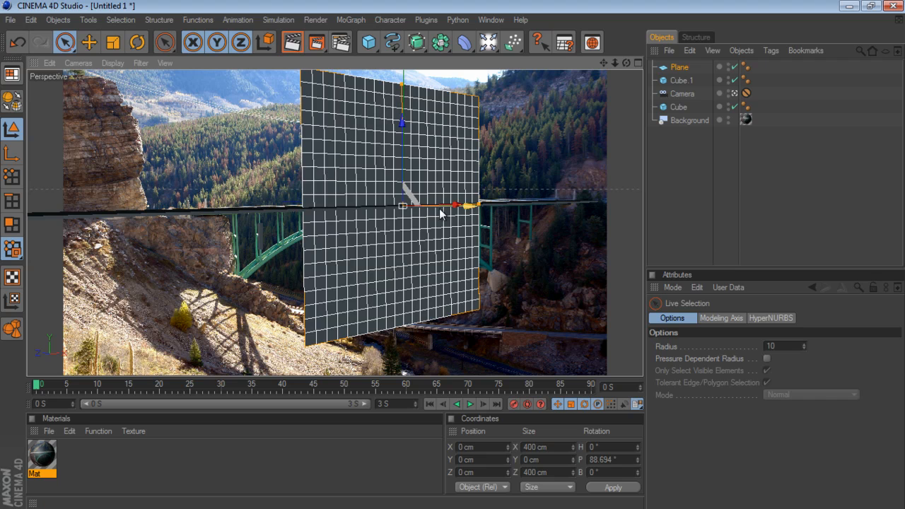
- Move the upright plane back to about Z 76 cm and enlarge it to about 1569 × 984 cm
drag(472, 207, 452, 255)
drag(450, 204, 454, 253)
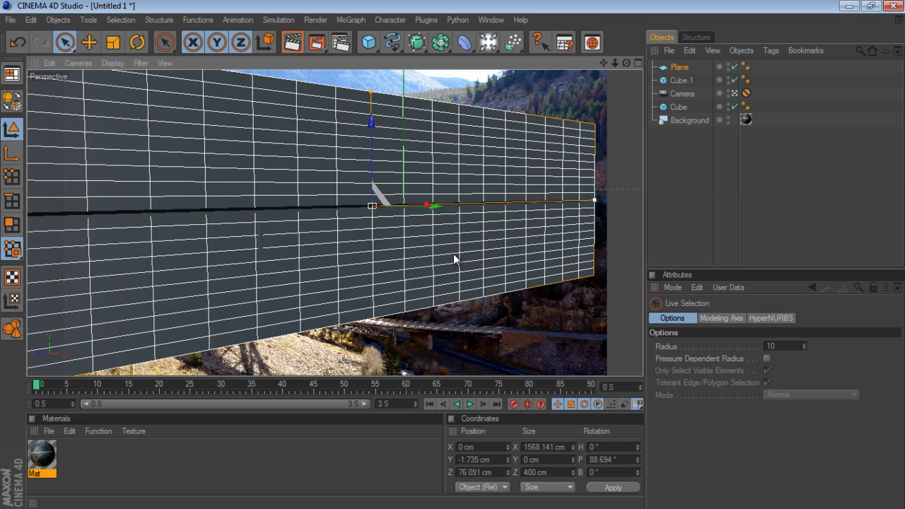
drag(371, 91, 455, 256)
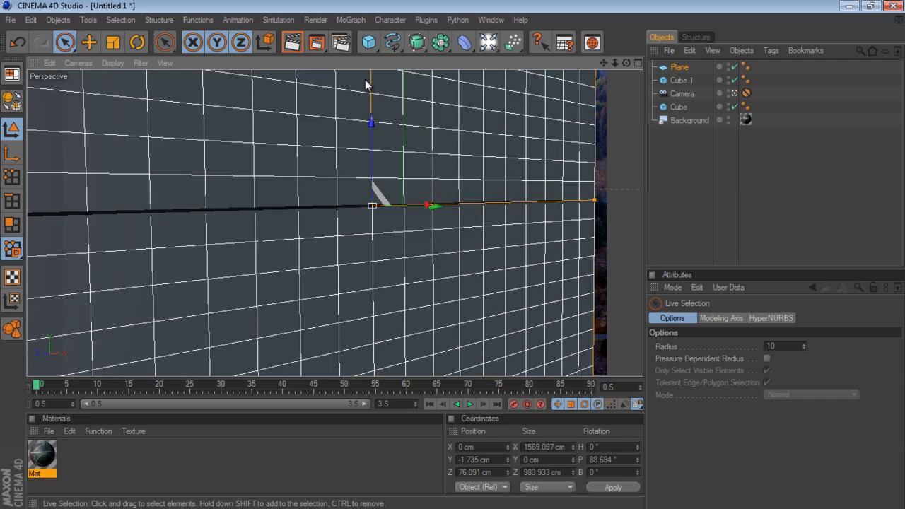
- Make the plane editable, apply the Mat material to it, and set the texture projection to Frontal
click(11, 101)
drag(42, 456, 681, 69)
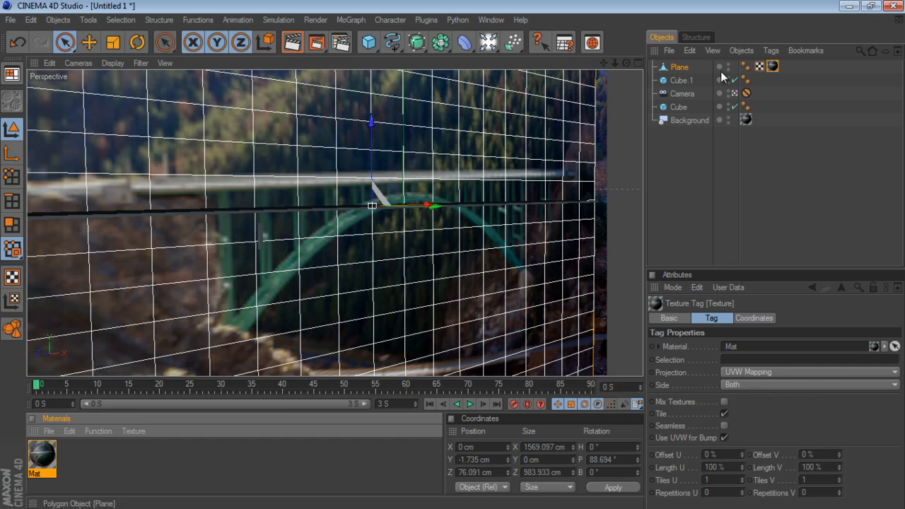
click(772, 66)
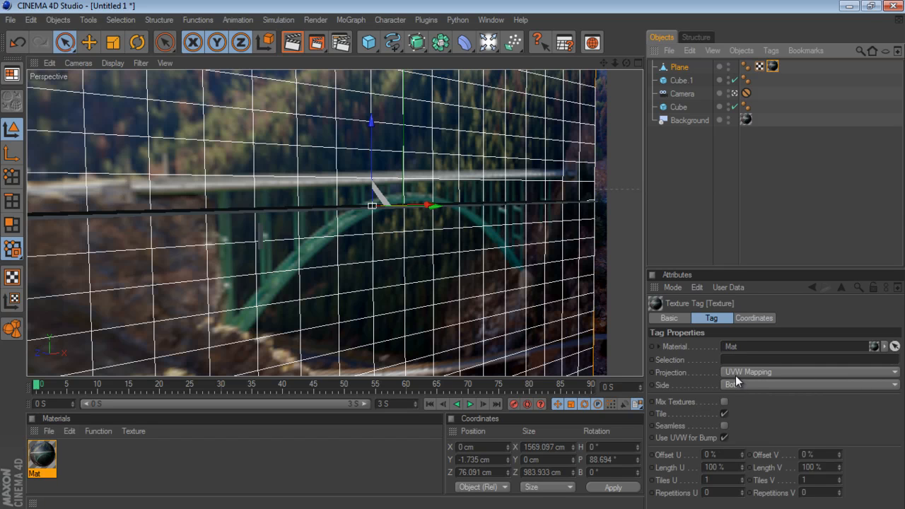
click(735, 375)
click(745, 430)
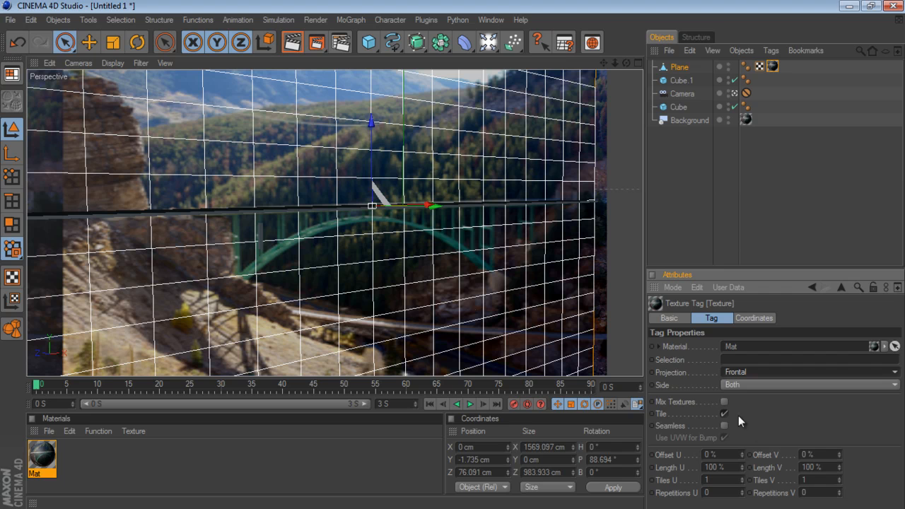
- Generate UVW coordinates for the plane from its frontally projected Mat texture
right_click(682, 67)
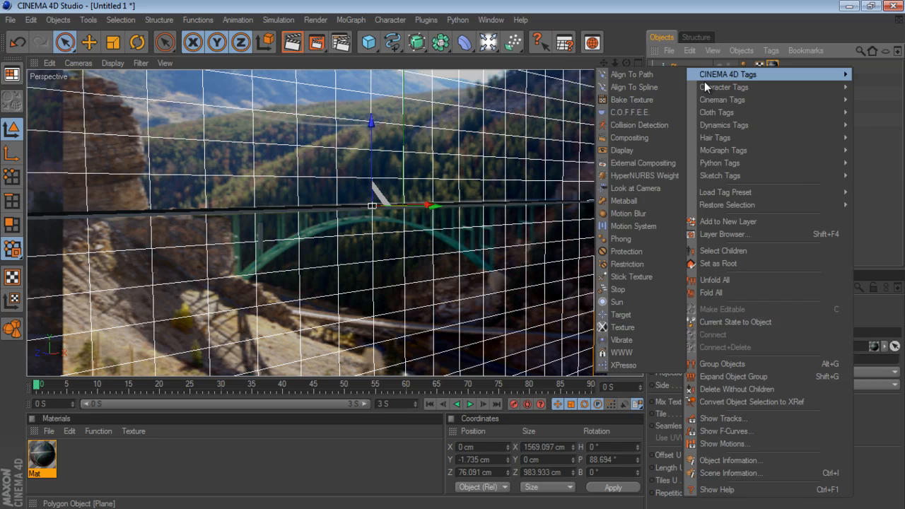
key(Escape)
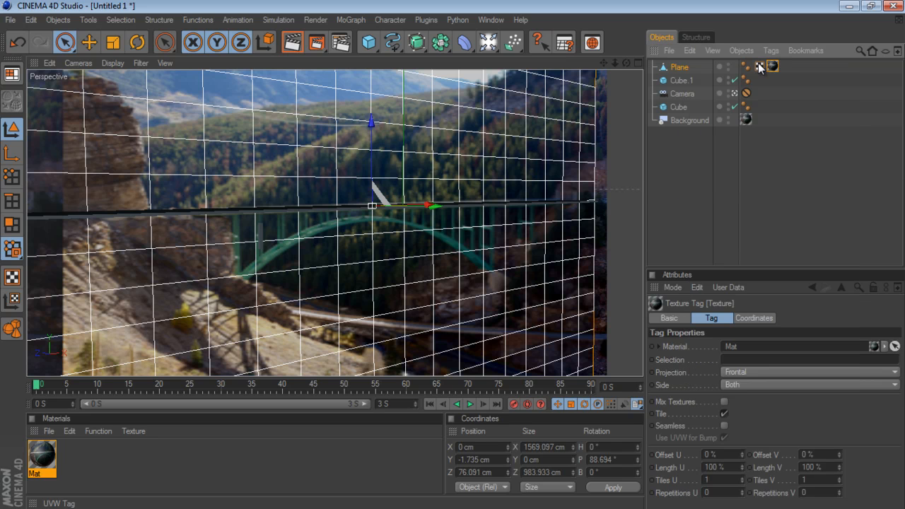
right_click(761, 65)
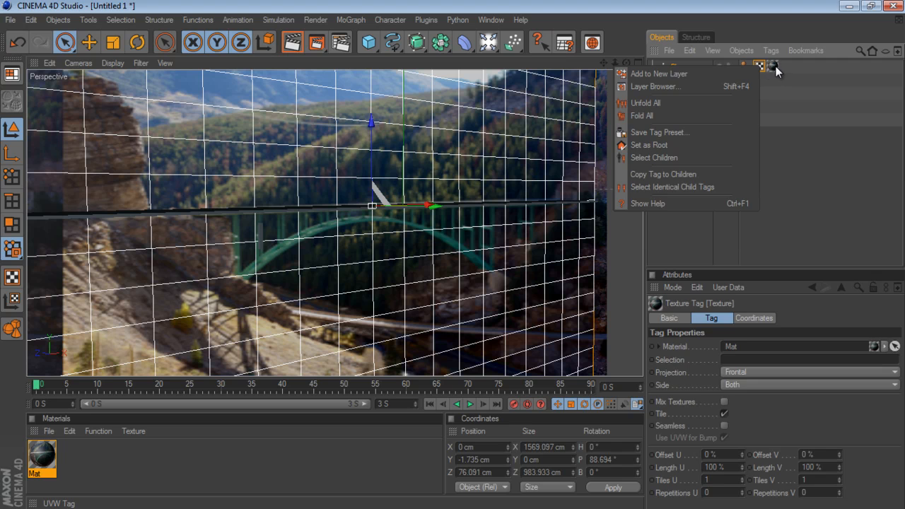
key(Escape)
right_click(772, 66)
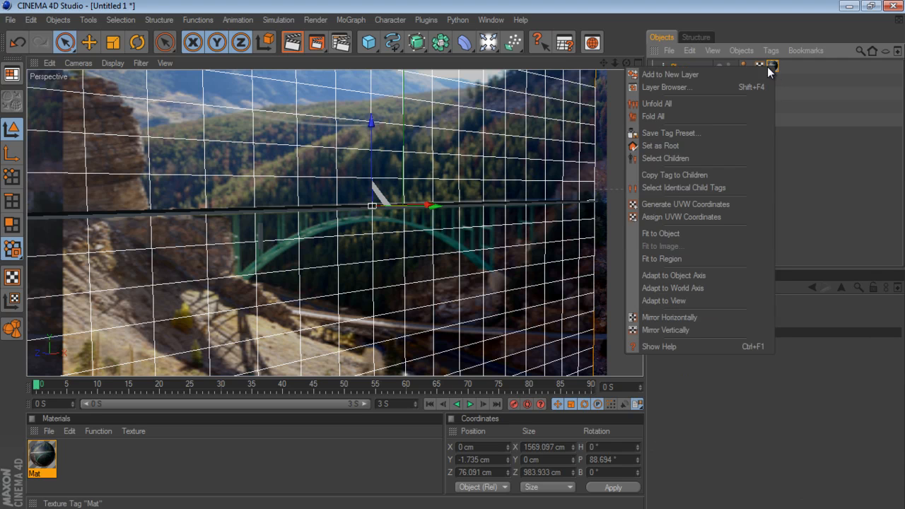
click(707, 204)
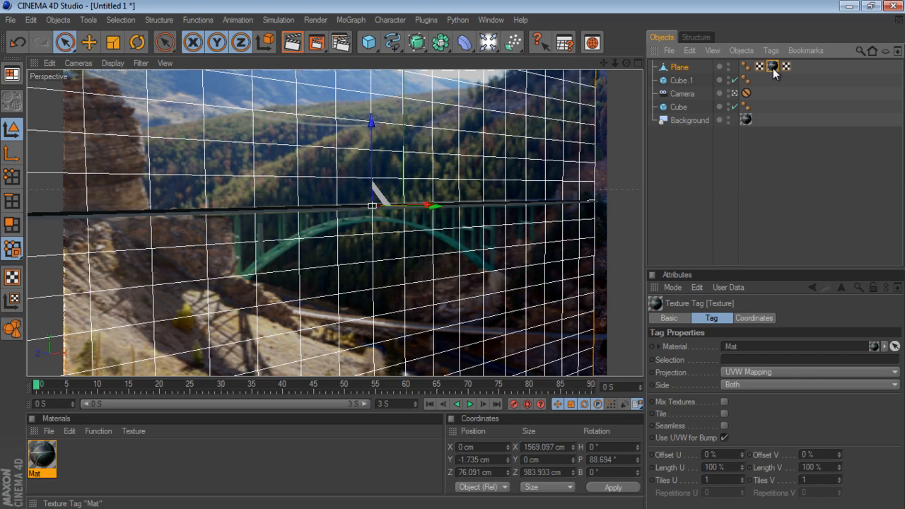
click(680, 318)
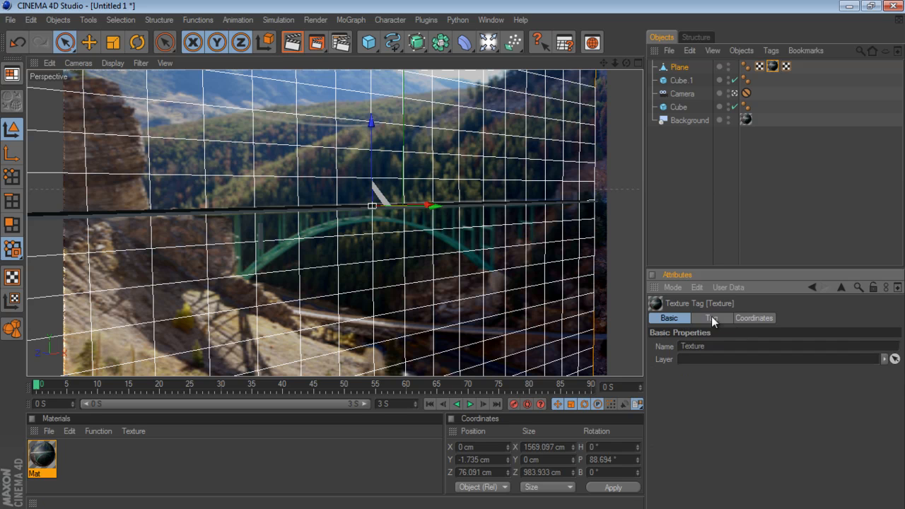
click(754, 317)
click(665, 191)
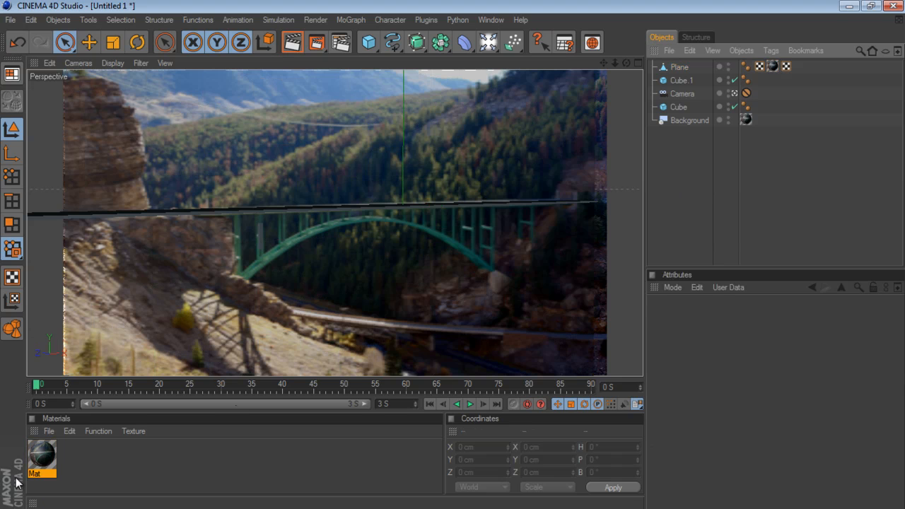
- Set the Mat material's texture preview size to 2048x2048 (16 MB)
click(43, 464)
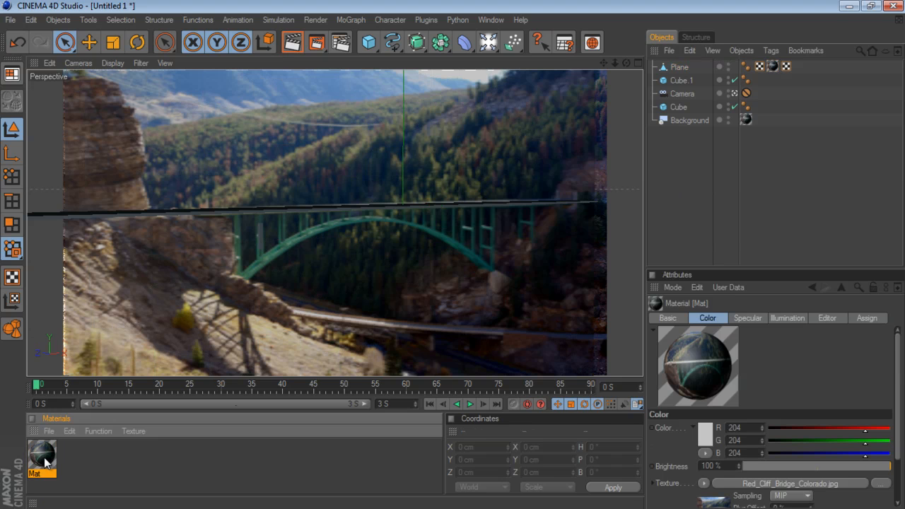
click(828, 318)
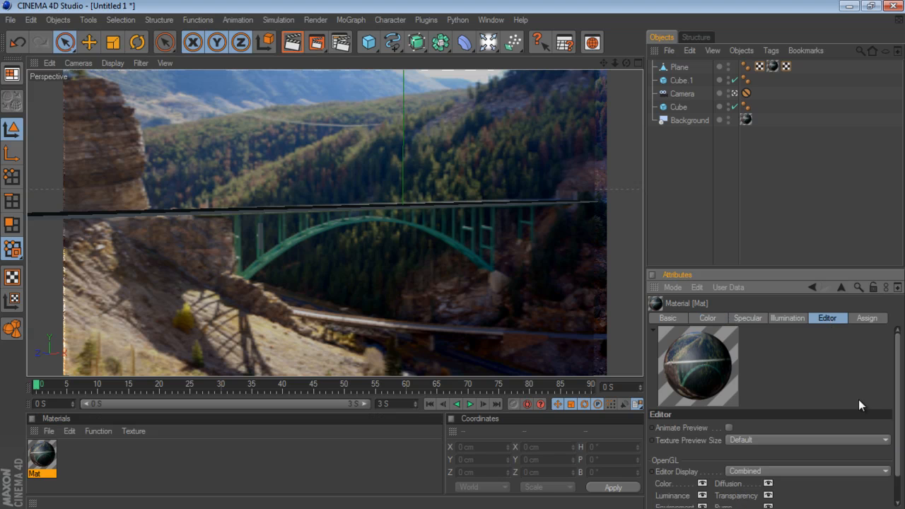
click(775, 438)
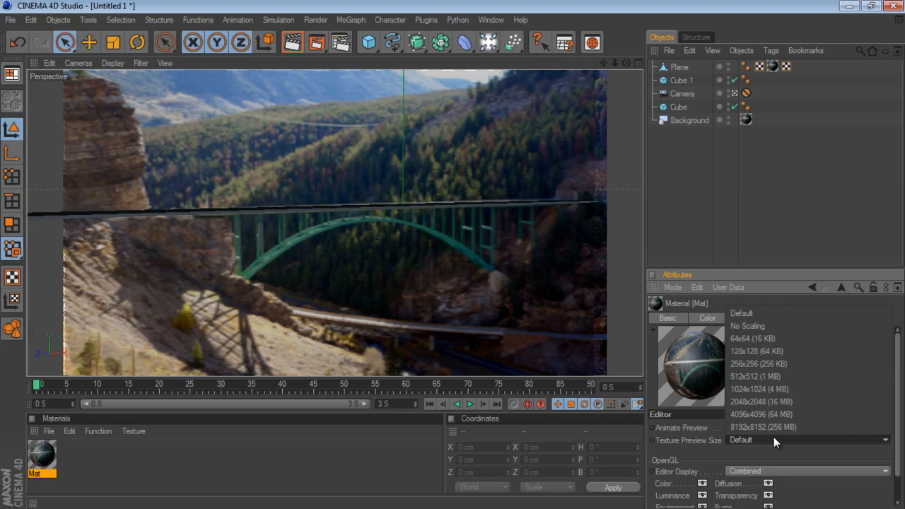
click(766, 399)
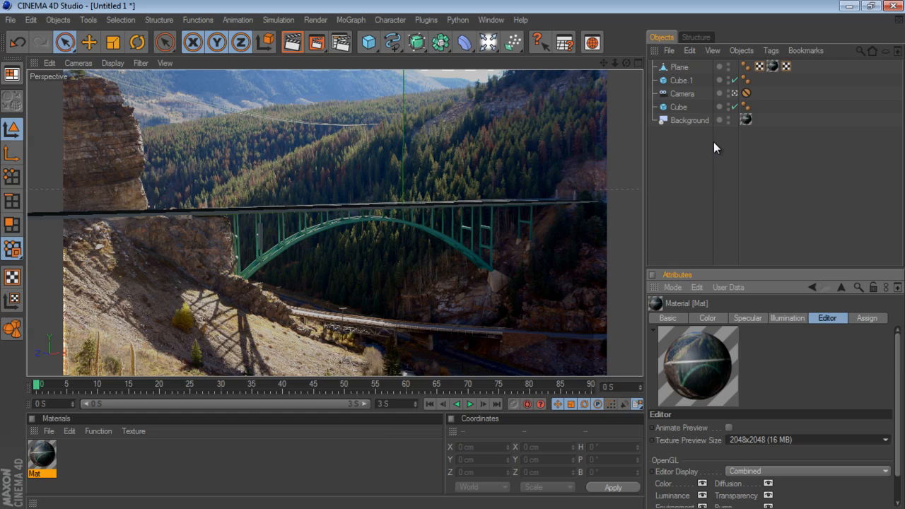
click(679, 67)
click(680, 176)
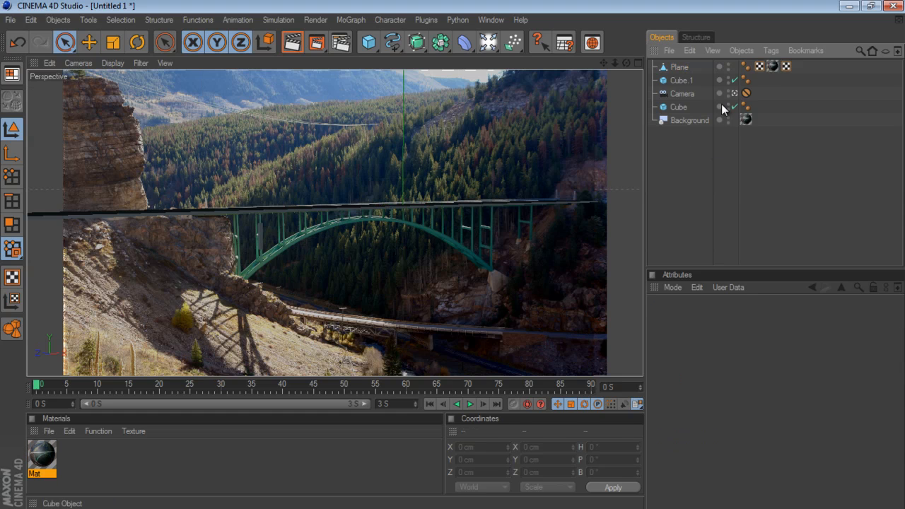
- Inspect the projected plane from outside the scene camera and move it forward to about Z 0.3 cm
drag(614, 63, 481, 253)
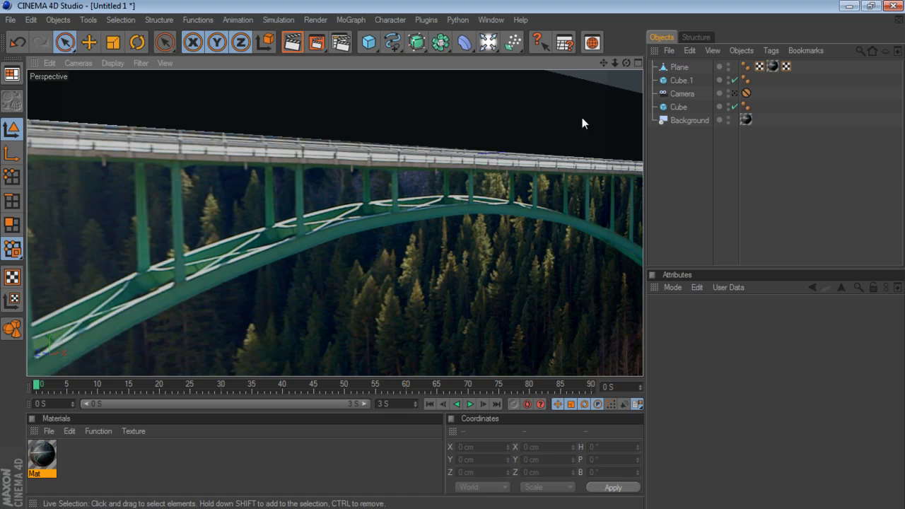
drag(627, 63, 452, 255)
click(733, 94)
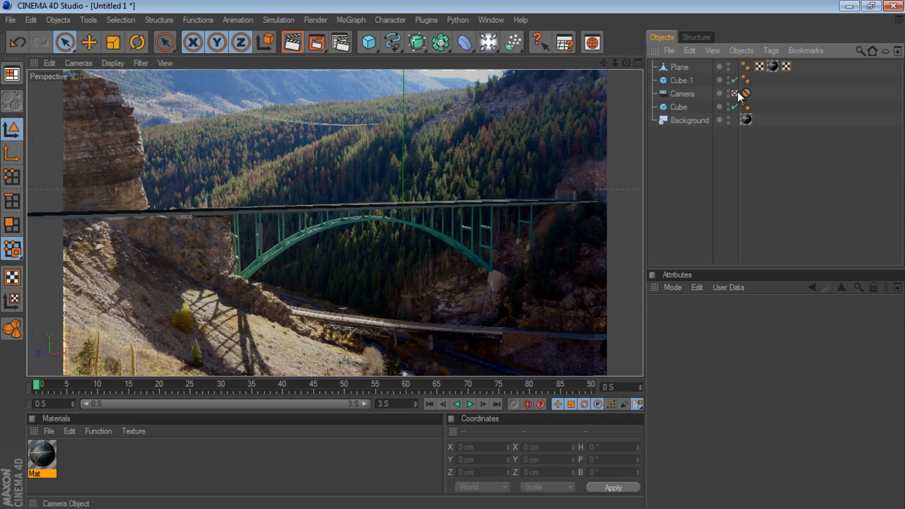
click(260, 248)
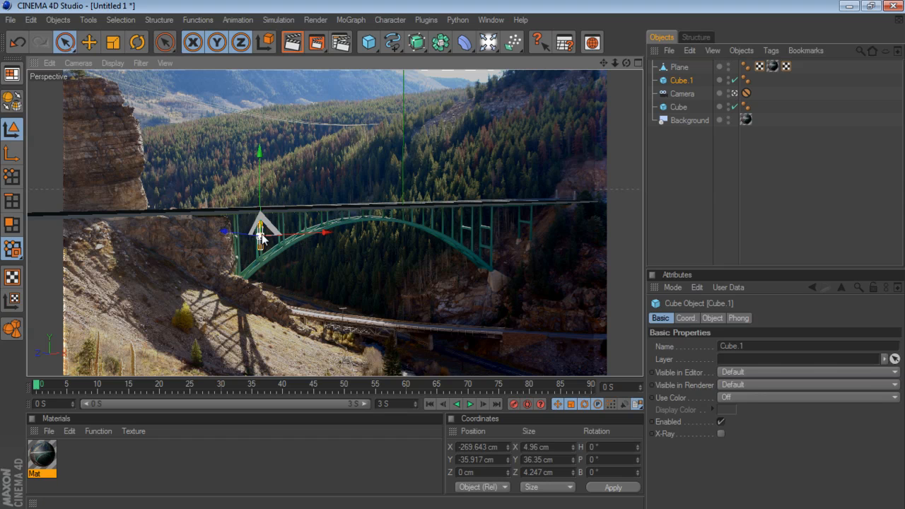
click(733, 93)
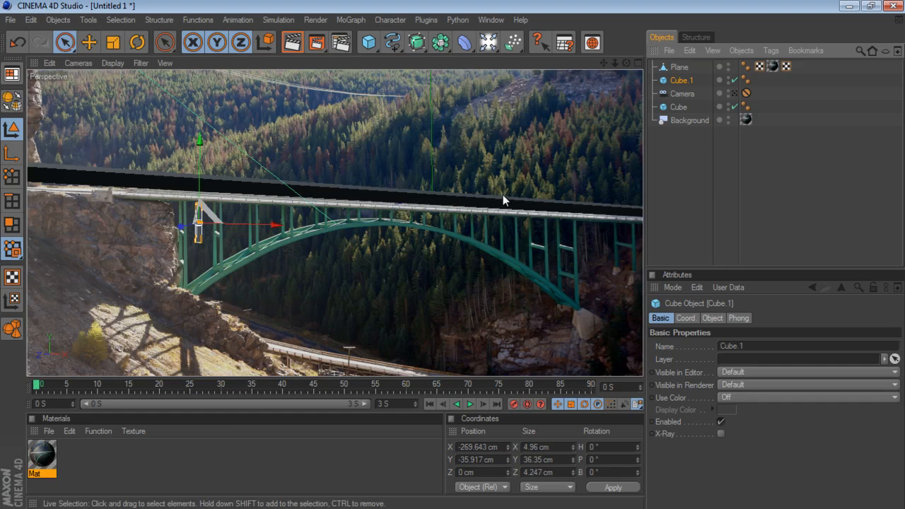
drag(626, 63, 453, 255)
drag(613, 62, 453, 255)
click(677, 67)
drag(452, 185, 452, 259)
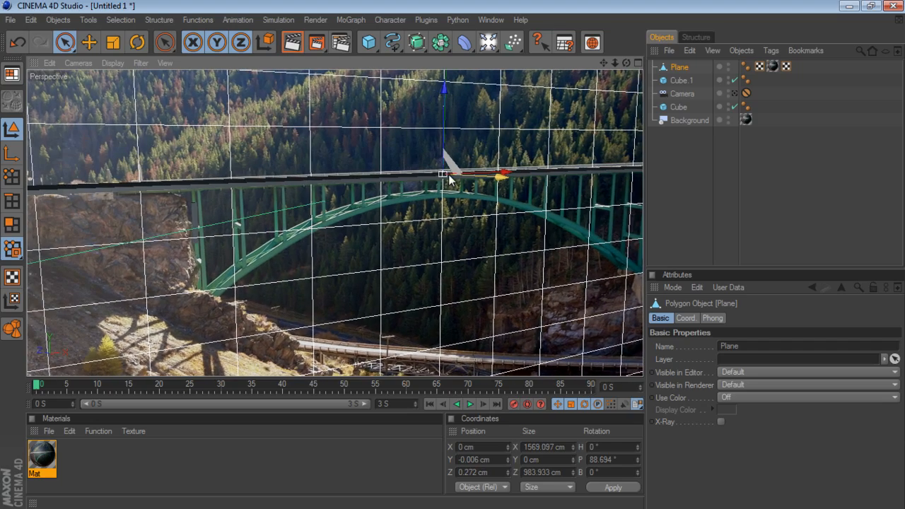
- Reposition the bridge post to about Y -18 cm, Z -43 cm and thin it to about 2.4 × 2.4 cm in section
drag(604, 64, 453, 259)
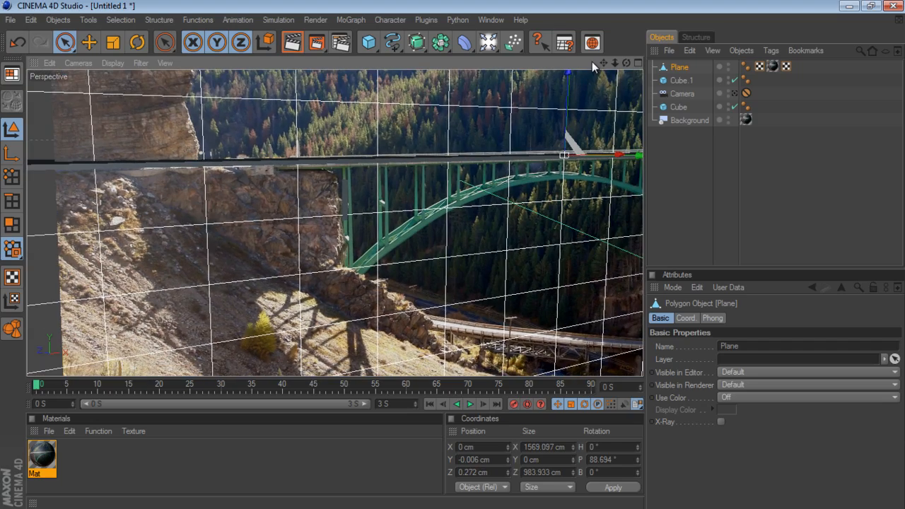
drag(612, 64, 447, 256)
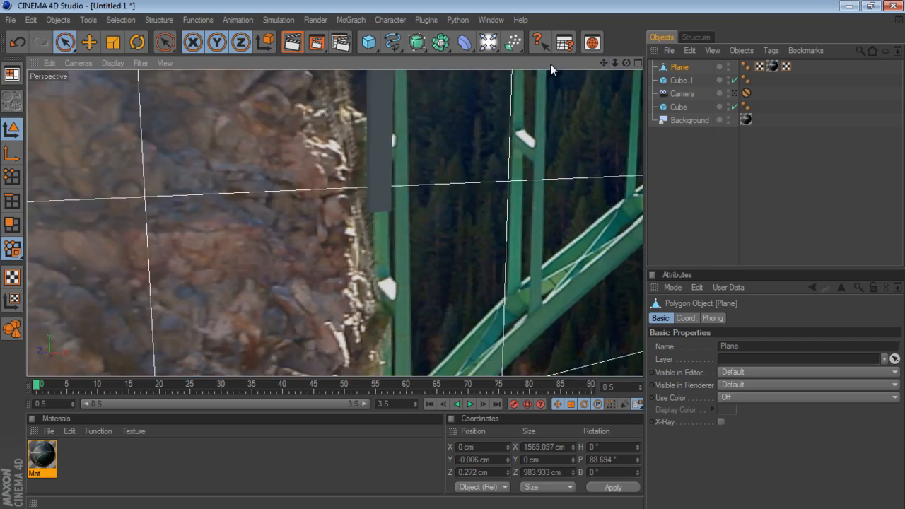
drag(604, 63, 356, 187)
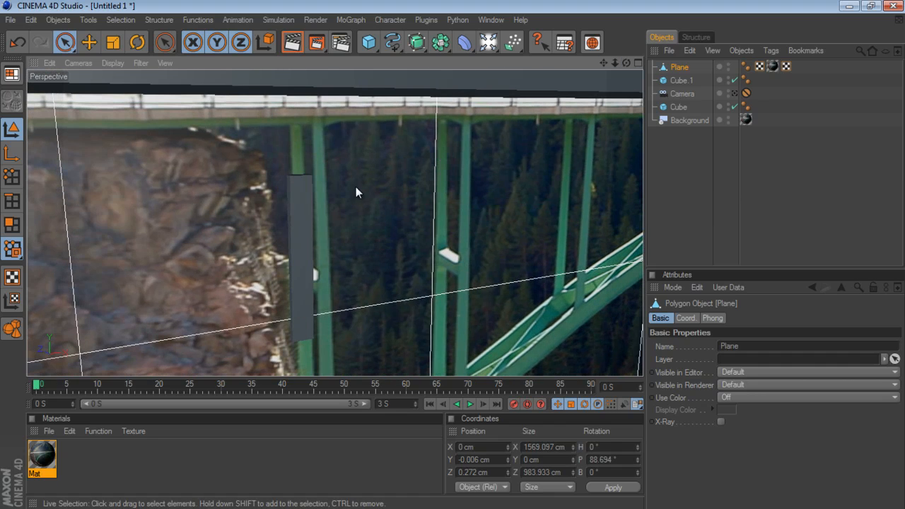
click(303, 205)
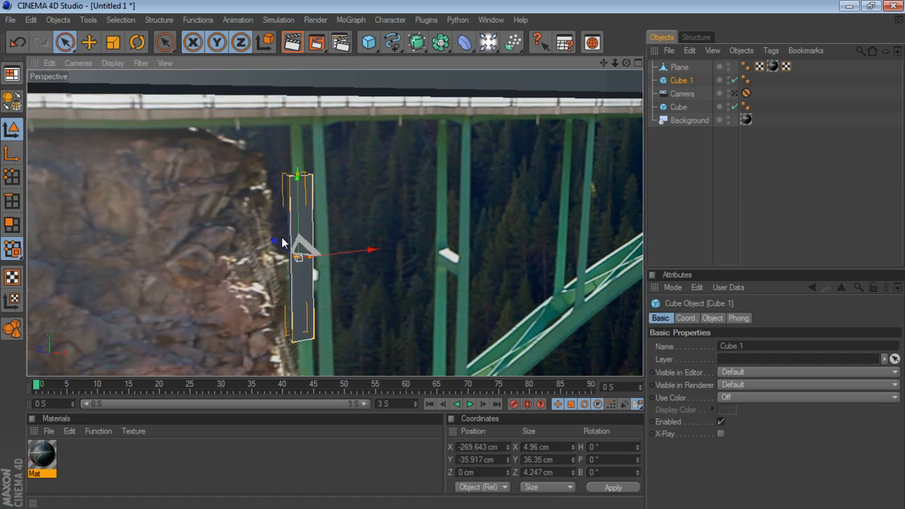
drag(625, 63, 453, 254)
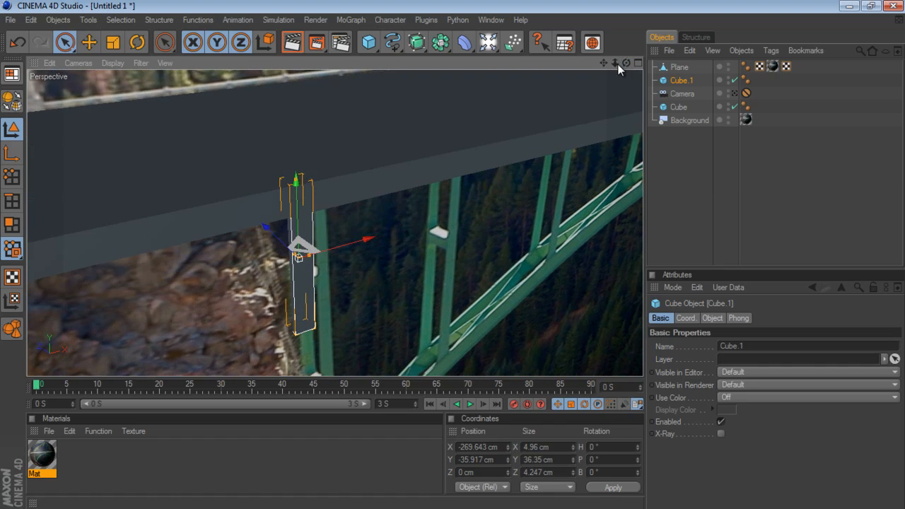
drag(267, 224, 308, 265)
drag(342, 236, 345, 134)
drag(314, 189, 456, 257)
drag(445, 189, 438, 189)
alt+drag(457, 256, 446, 250)
drag(612, 65, 449, 258)
- Shift the photo plane in depth relative to the post and narrow the post's X size to about 1.9 cm
click(564, 94)
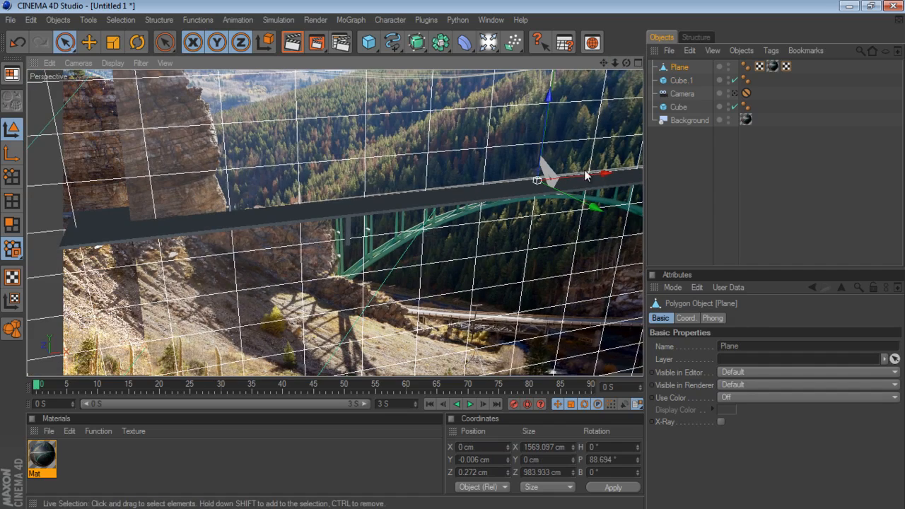
drag(597, 208, 453, 255)
drag(615, 63, 452, 255)
drag(615, 64, 453, 254)
drag(619, 198, 617, 200)
drag(614, 63, 387, 190)
click(307, 215)
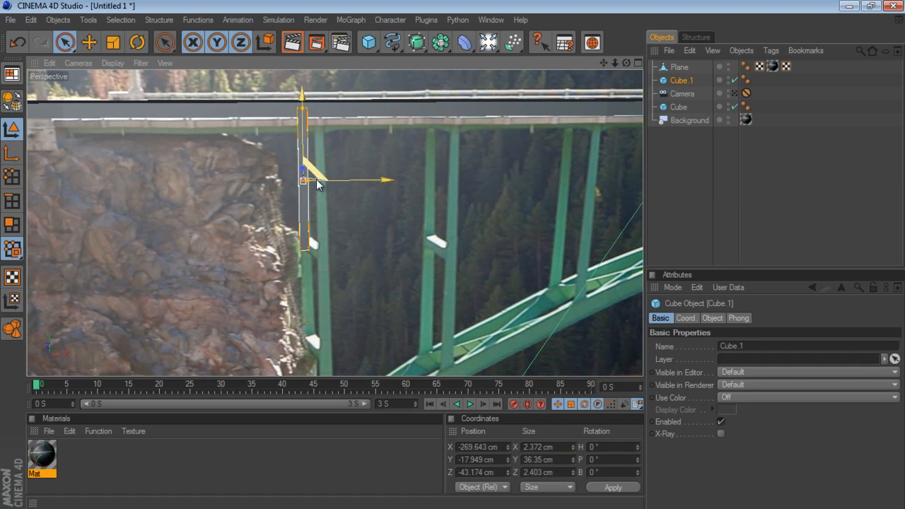
drag(311, 181, 308, 181)
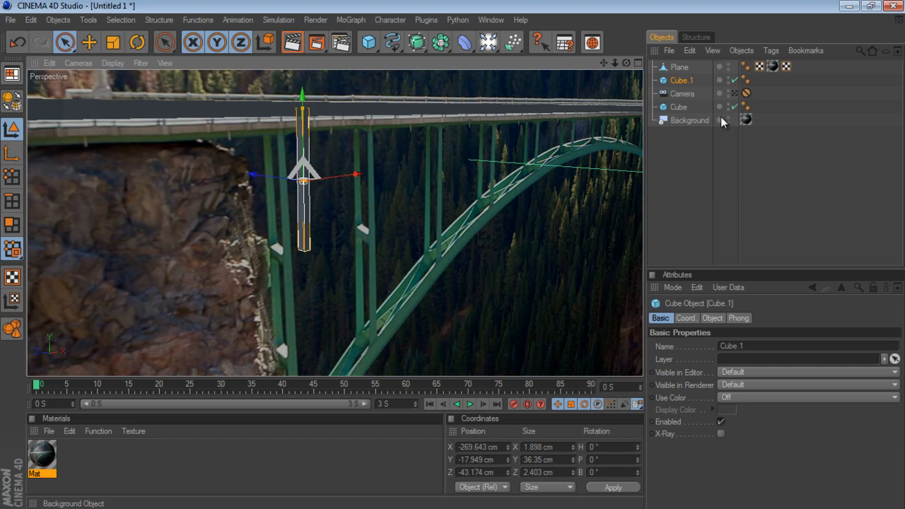
- Return to the scene camera's view and hide the photo plane, comparing it shown and hidden
click(735, 92)
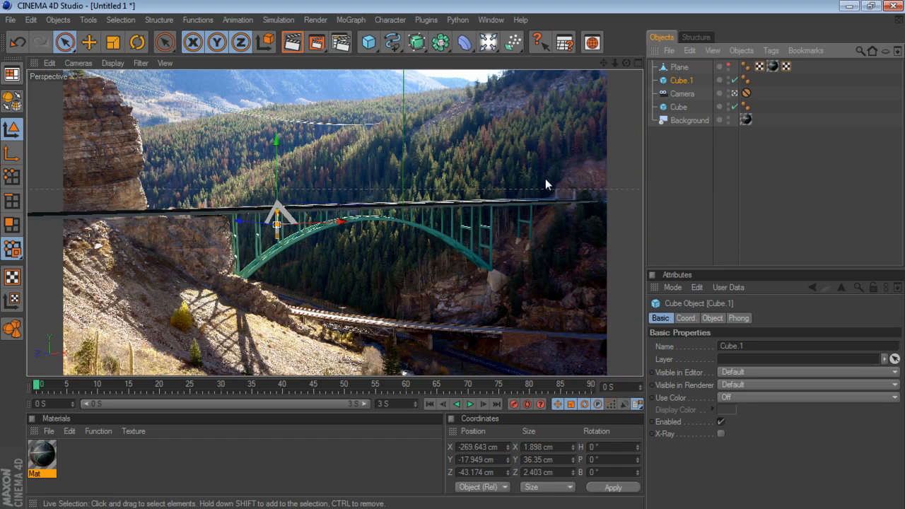
click(728, 64)
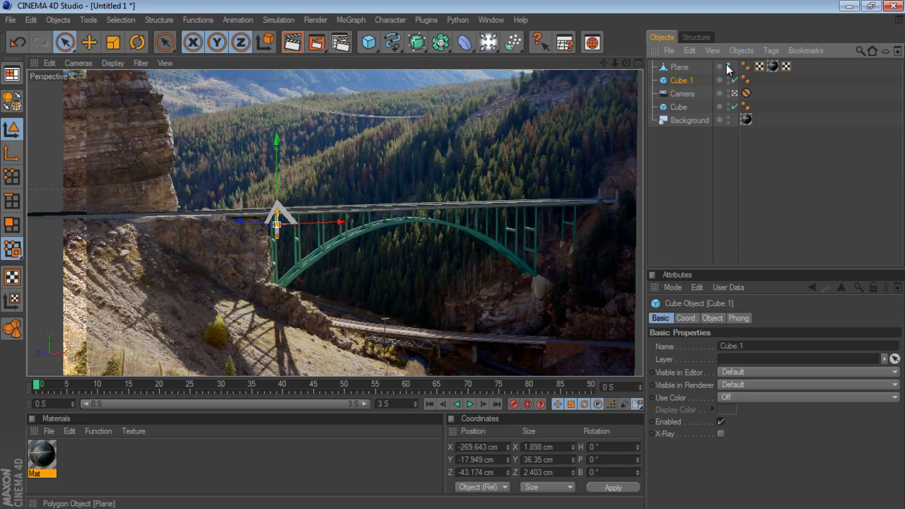
click(728, 64)
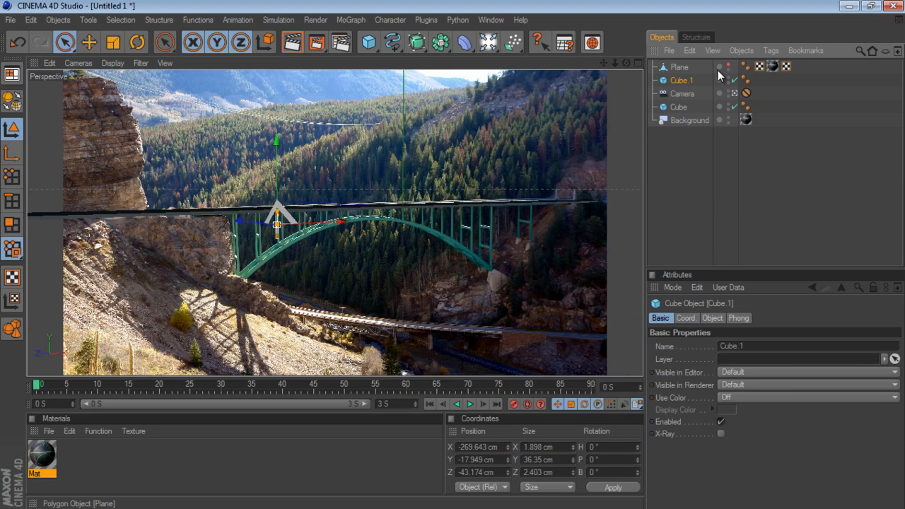
click(686, 183)
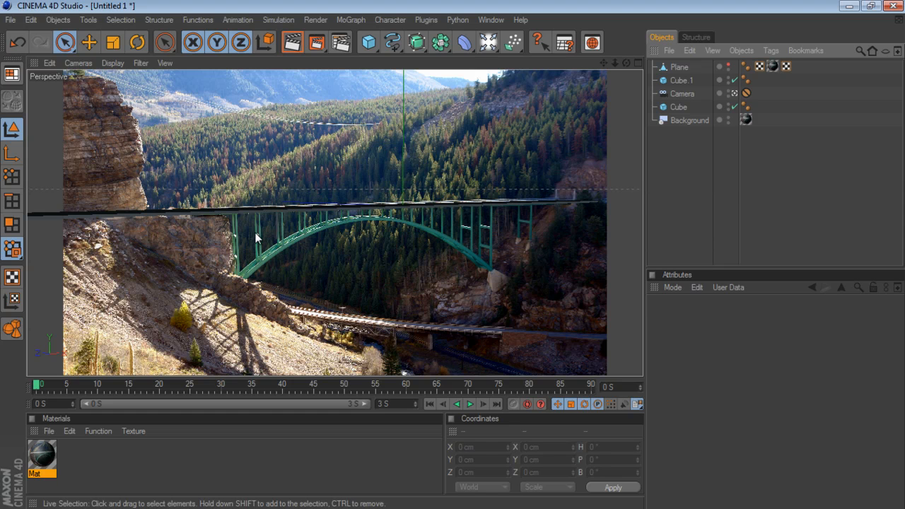
- Move the post along X to about -295 cm, onto the pillar near the arch's left end
click(678, 80)
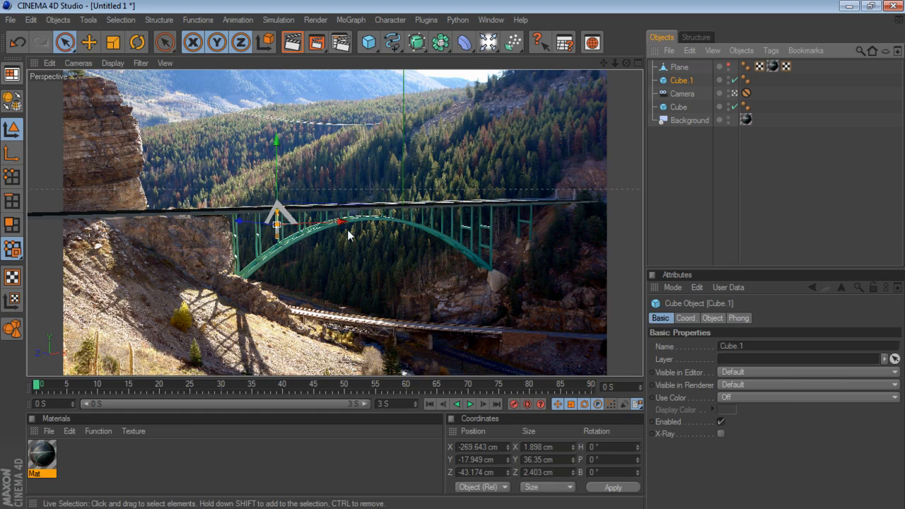
drag(344, 223, 327, 223)
click(652, 155)
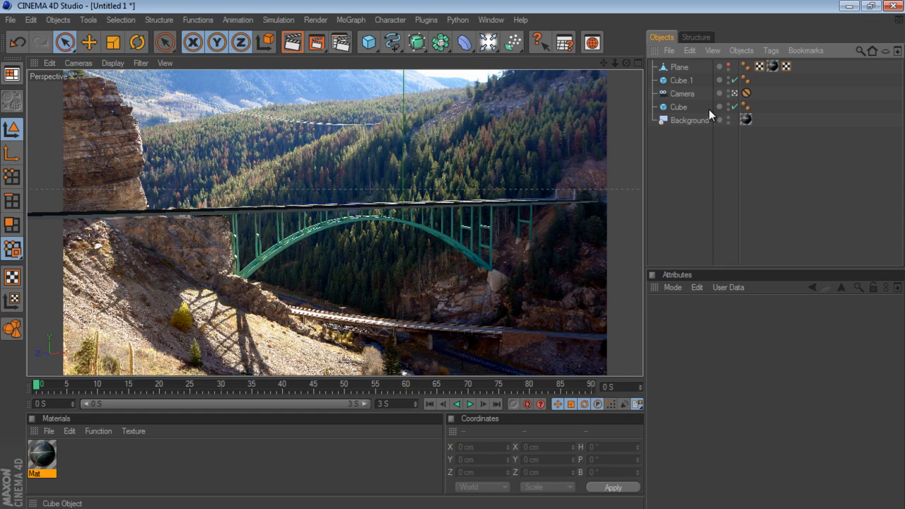
- Adjust the post's cross-section to about 1.6 × 1.6 cm from outside the scene camera, and return to the camera view
click(734, 94)
drag(626, 63, 398, 108)
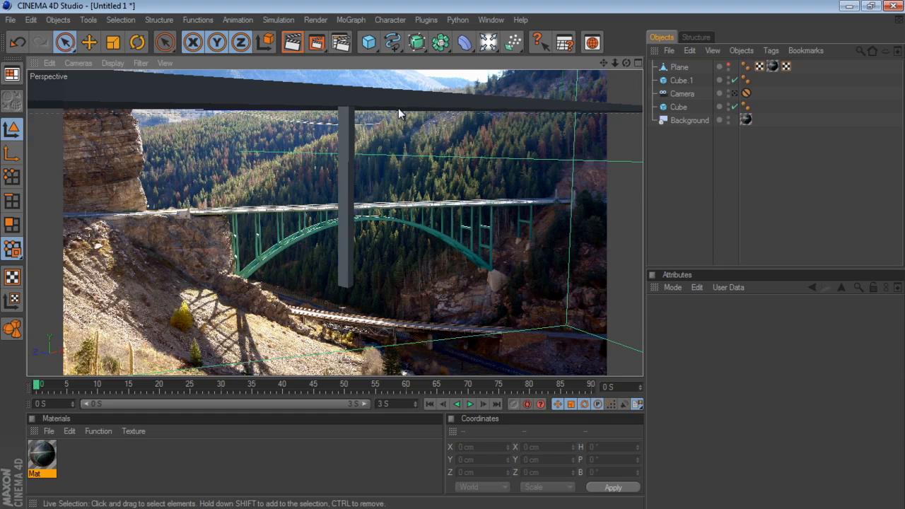
click(350, 151)
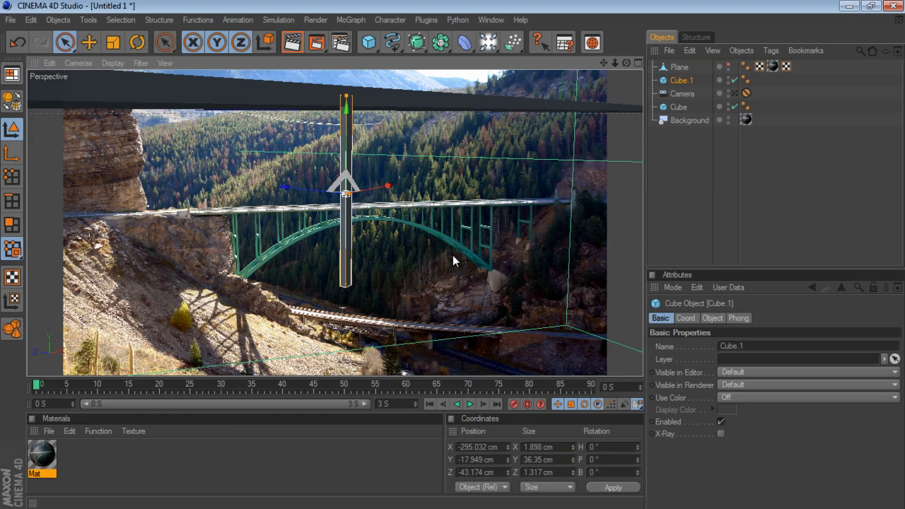
mouse_move(349, 193)
mouse_down()
mouse_move(453, 254)
mouse_move(349, 194)
mouse_up()
drag(626, 63, 451, 253)
drag(351, 194, 370, 209)
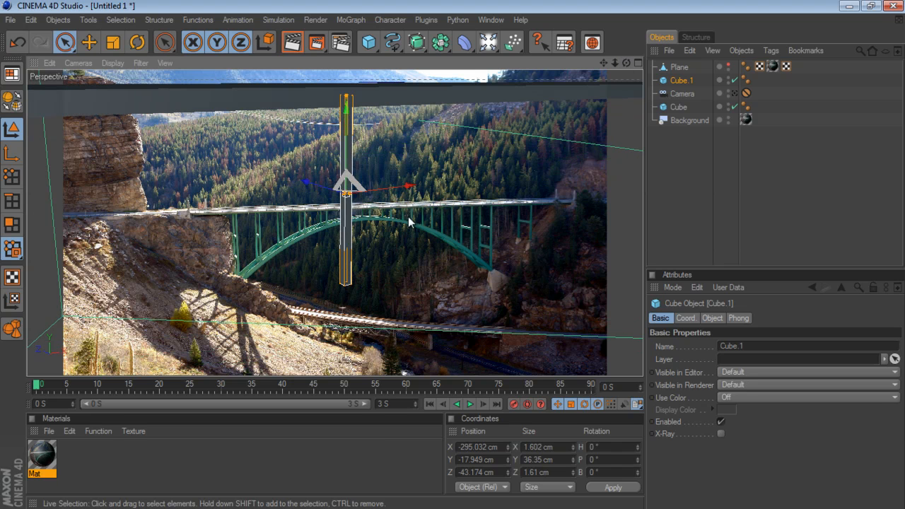
click(734, 93)
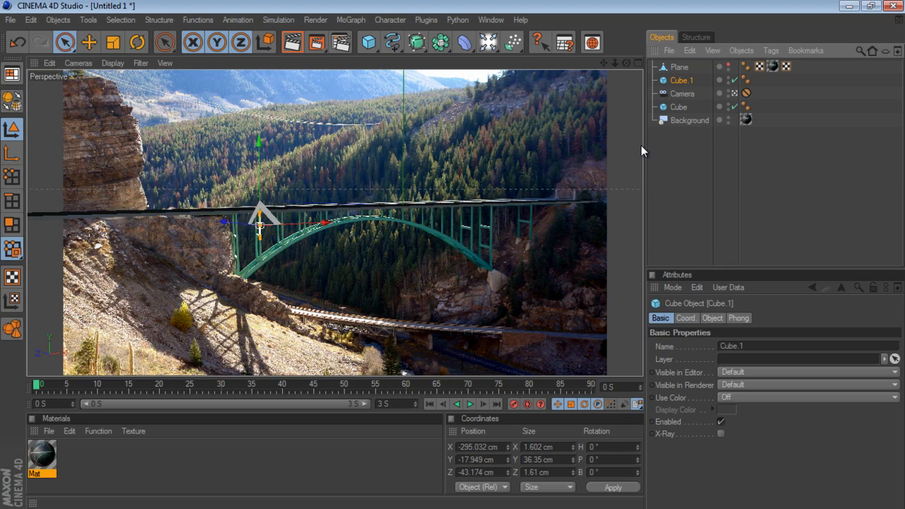
- Examine the arch mesh by selecting individual points along its upper middle, and deselect it when finished
click(675, 198)
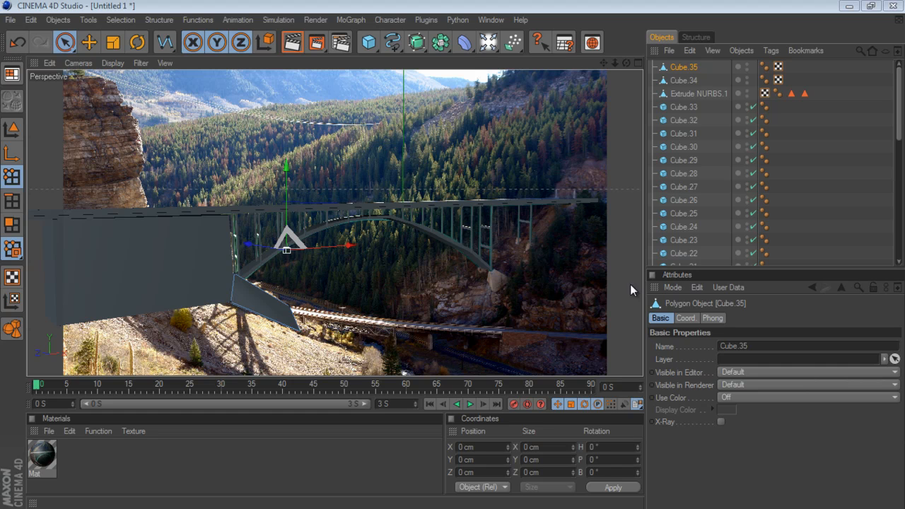
click(687, 99)
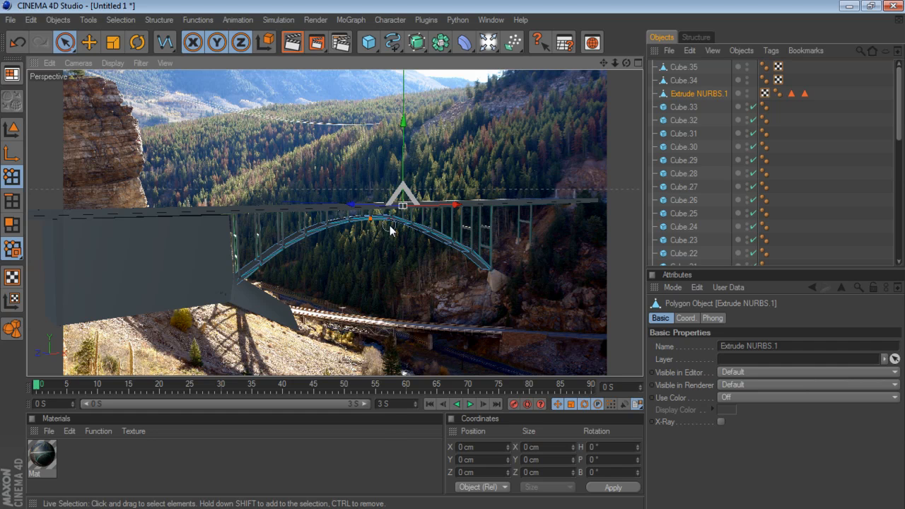
drag(390, 224, 392, 223)
drag(382, 190, 382, 188)
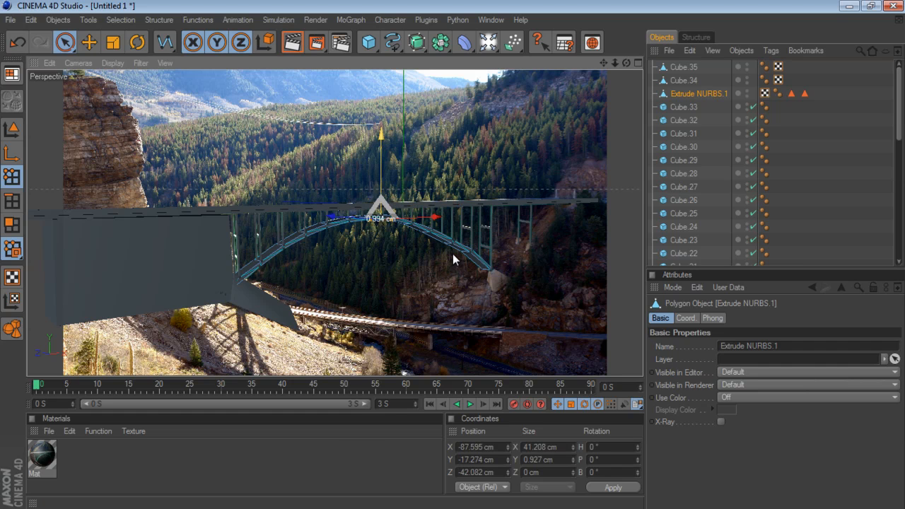
click(351, 224)
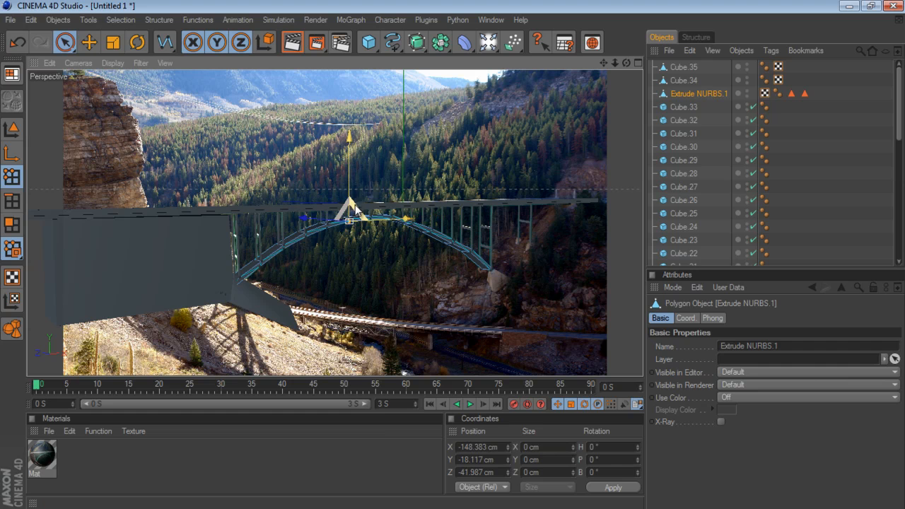
click(701, 202)
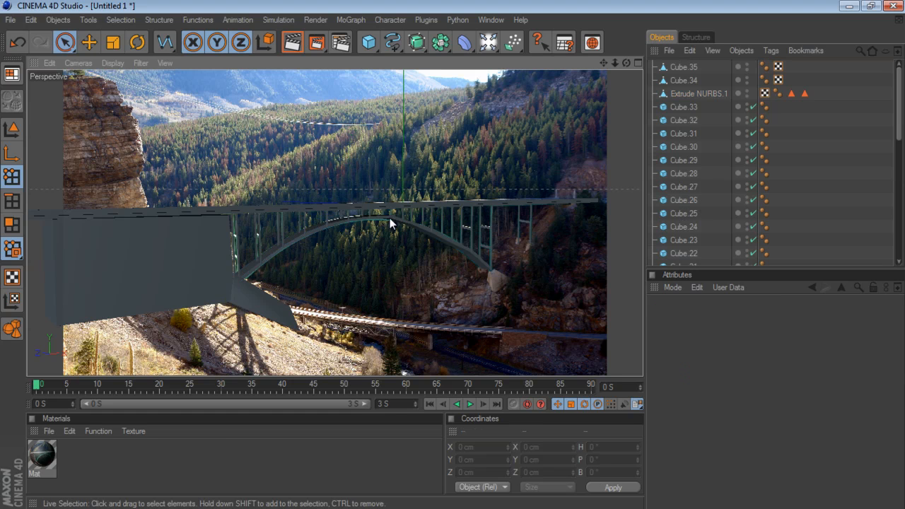
click(699, 93)
drag(391, 216, 350, 218)
drag(366, 134, 366, 135)
click(715, 149)
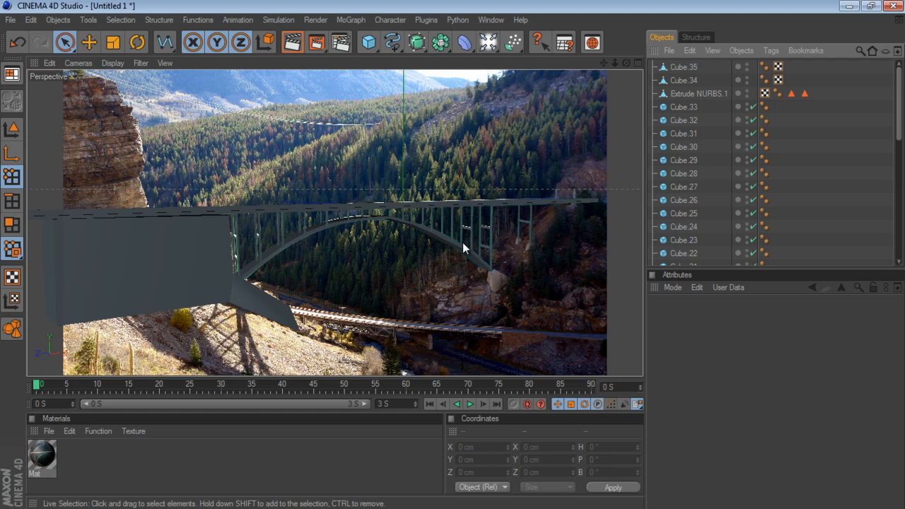
- Leave the scene camera's view, hide the background photo, and examine the finished bridge geometry from several angles
scroll(763, 214, down, 5)
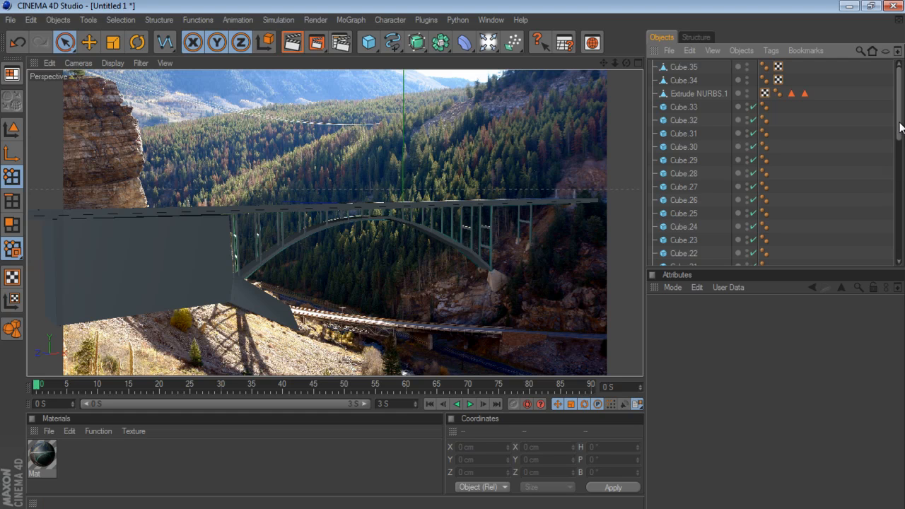
scroll(763, 214, down, 4)
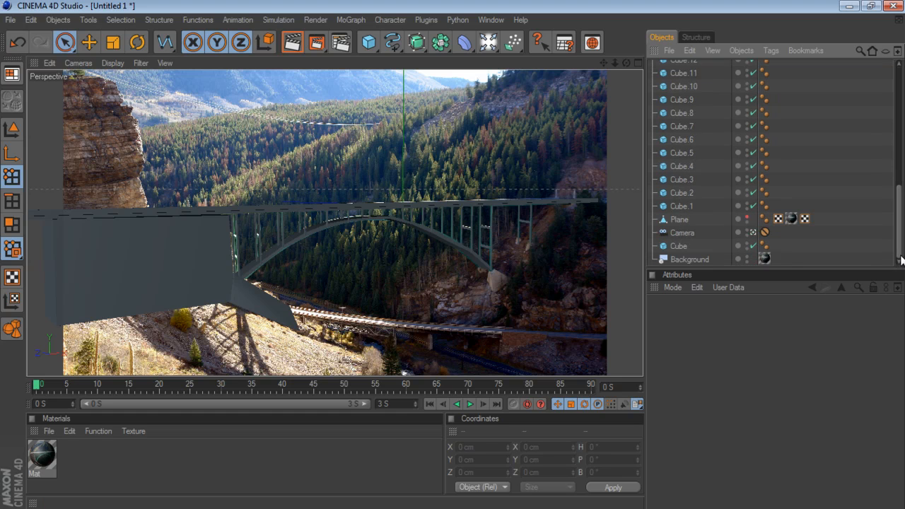
click(755, 232)
drag(626, 63, 452, 253)
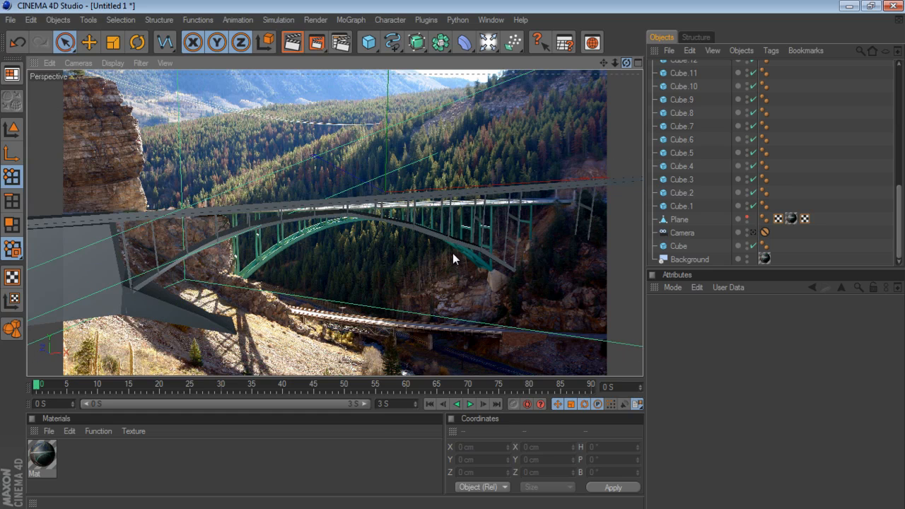
click(747, 259)
drag(626, 63, 453, 254)
drag(625, 63, 567, 93)
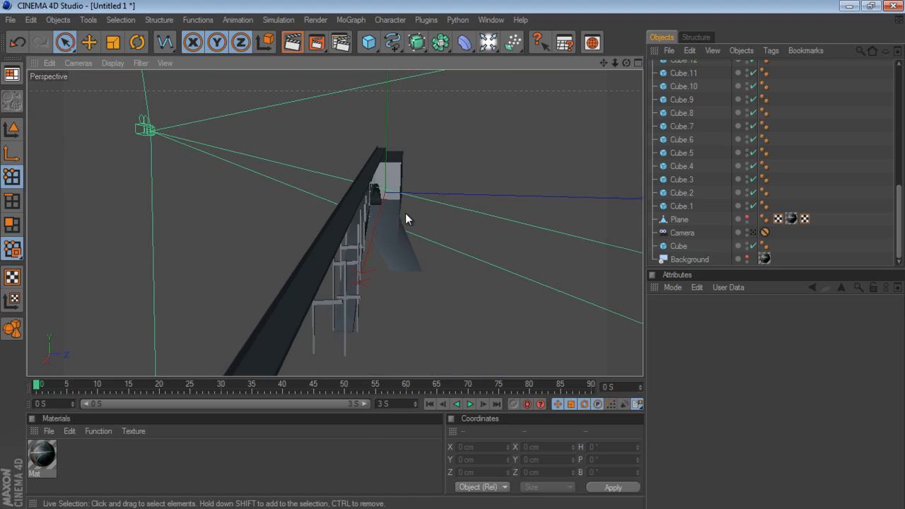
drag(625, 63, 456, 253)
drag(628, 61, 458, 253)
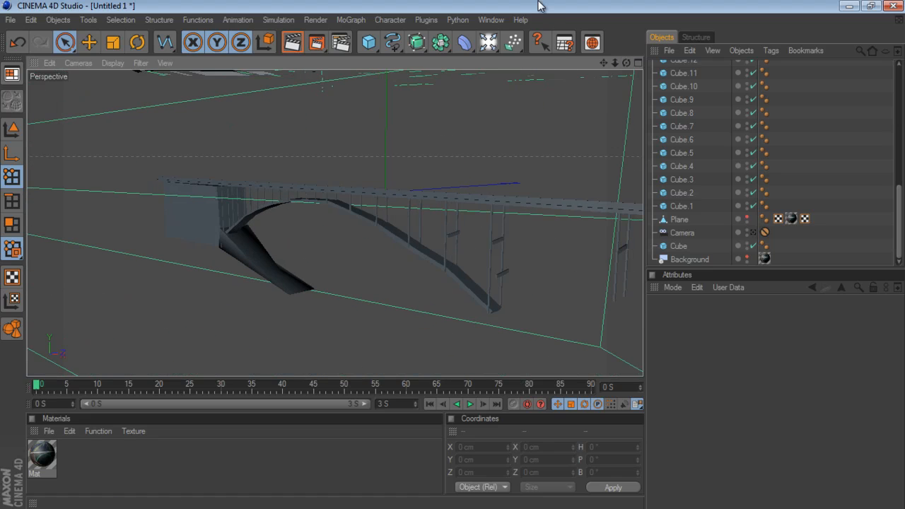
drag(625, 62, 452, 254)
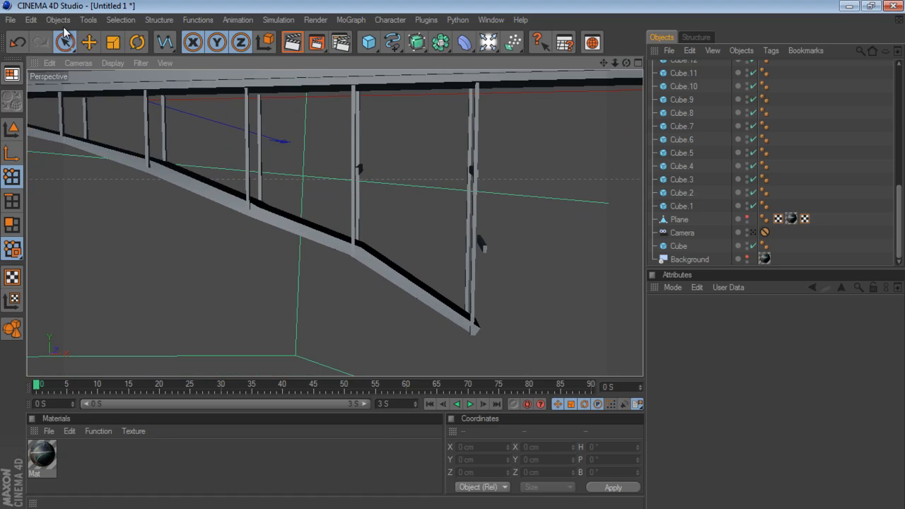
- Move the two protruding crossbeams along X into line with their posts, to about 126 cm and 182.5 cm
click(12, 128)
click(358, 171)
drag(389, 171, 453, 255)
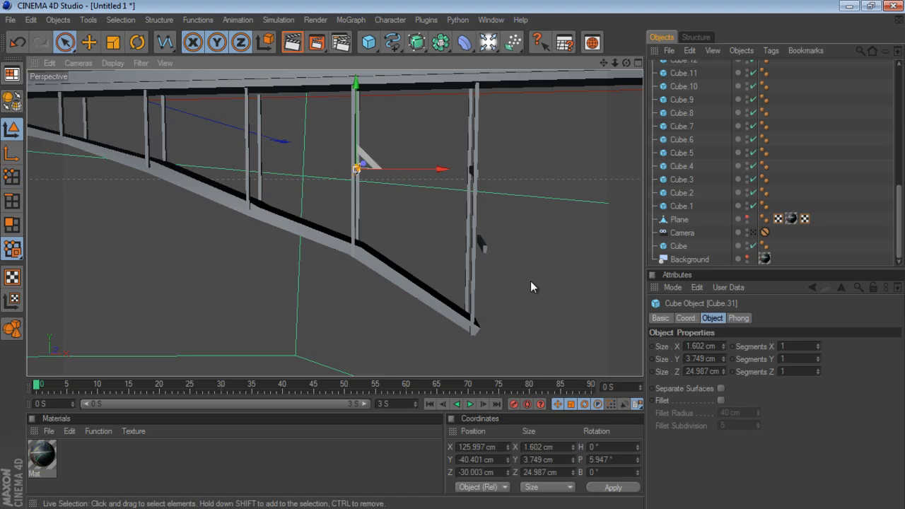
click(485, 245)
drag(507, 243, 453, 254)
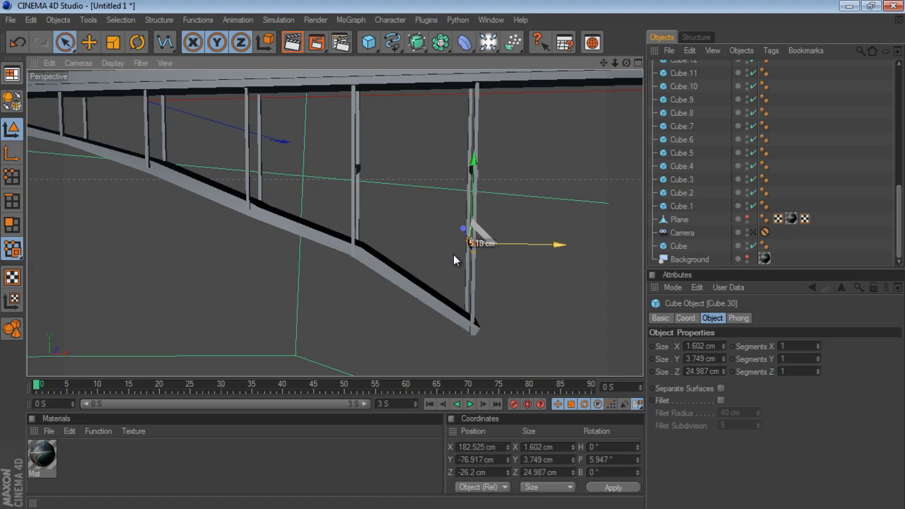
drag(624, 64, 451, 253)
click(462, 170)
- Return to the scene camera's view, show the background photo again, and deselect the crossbeam
mouse_move(615, 63)
mouse_down()
mouse_move(421, 256)
mouse_move(461, 255)
mouse_move(618, 63)
mouse_up()
mouse_move(452, 254)
mouse_down()
mouse_move(443, 256)
mouse_move(455, 255)
mouse_up()
drag(616, 64, 457, 259)
mouse_move(616, 63)
mouse_down()
mouse_move(467, 259)
mouse_move(452, 259)
mouse_move(622, 67)
mouse_up()
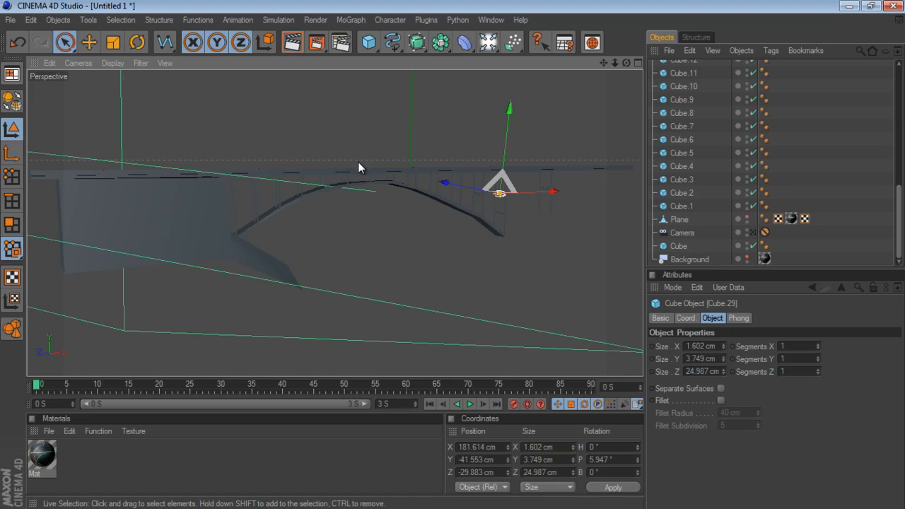
click(752, 232)
click(746, 256)
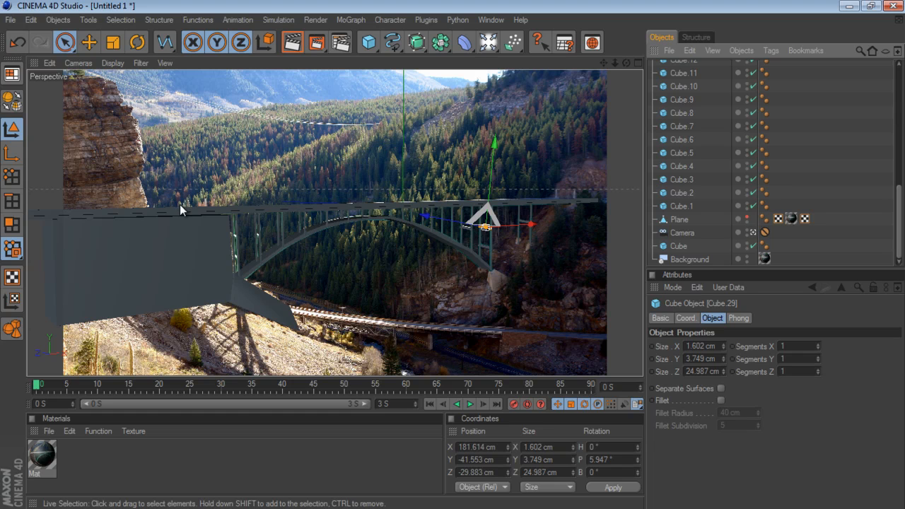
click(458, 131)
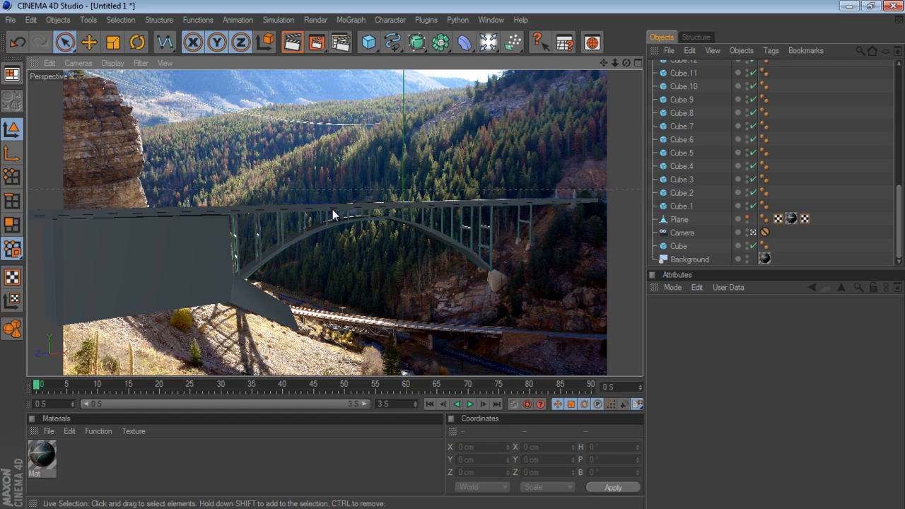
- Add a horizontal plane and lower it along Y to about -213 cm, beneath the bridge
click(368, 42)
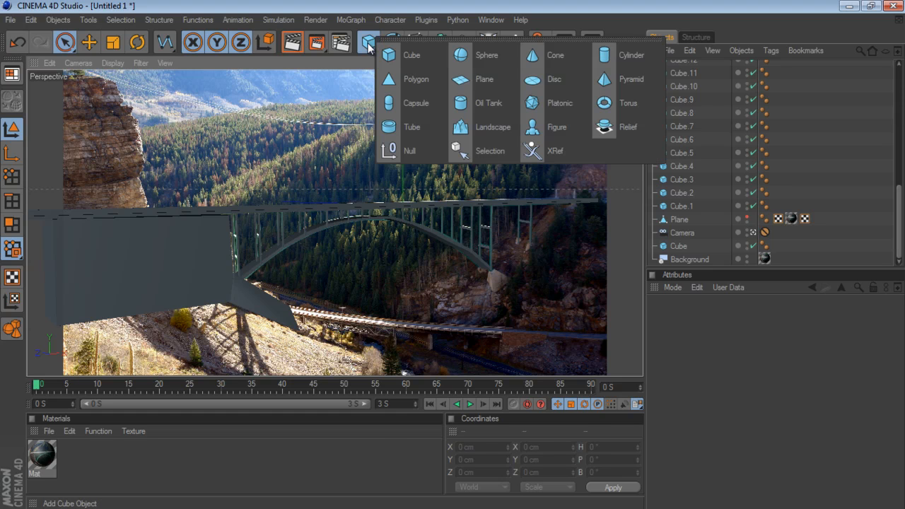
click(464, 80)
mouse_move(403, 176)
mouse_down()
mouse_move(402, 240)
mouse_move(403, 128)
mouse_move(403, 273)
mouse_move(403, 247)
mouse_up()
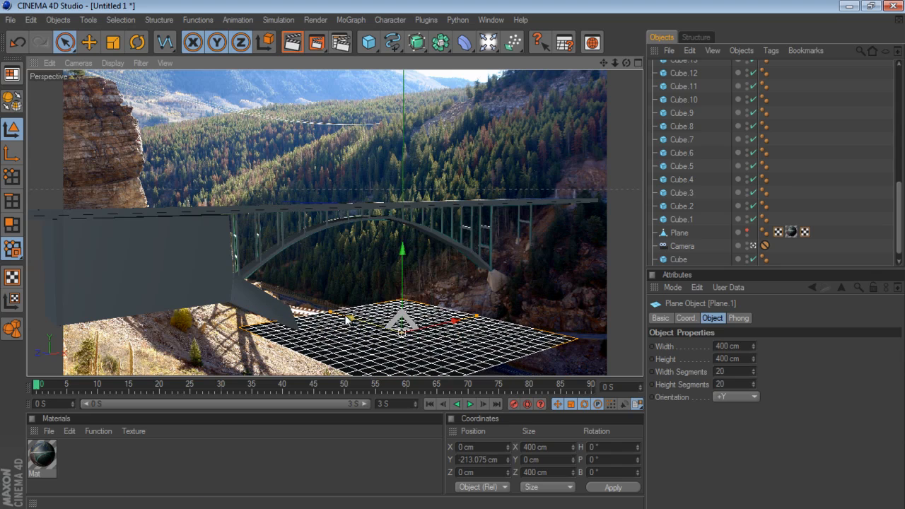
- Enlarge the ground plane to about 2993 cm wide and 4414 cm high so it extends under the whole bridge
drag(349, 318, 83, 239)
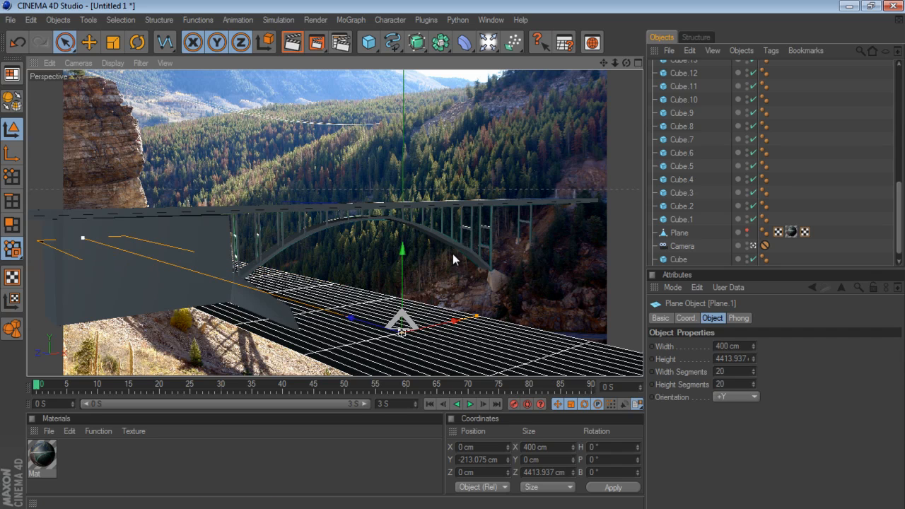
mouse_move(476, 316)
mouse_down()
mouse_move(486, 238)
mouse_move(480, 309)
mouse_up()
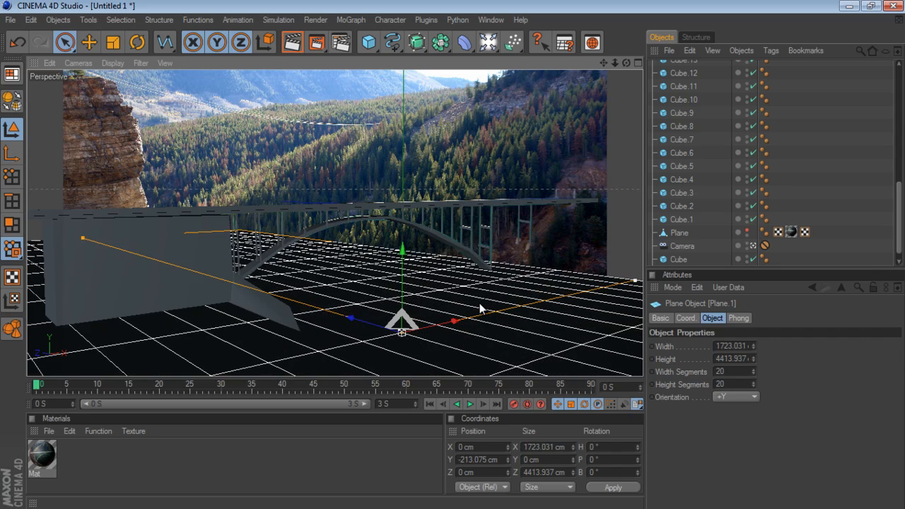
mouse_move(635, 281)
mouse_down()
mouse_move(641, 263)
mouse_move(641, 278)
mouse_up()
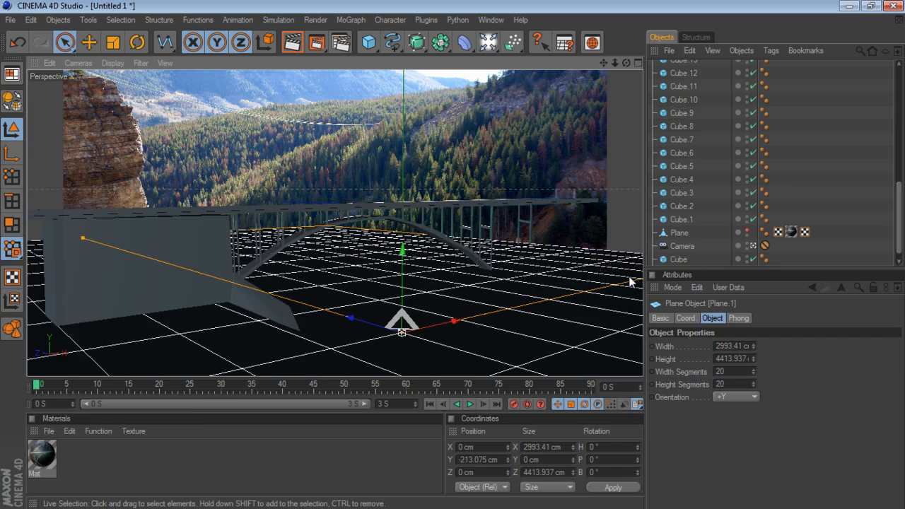